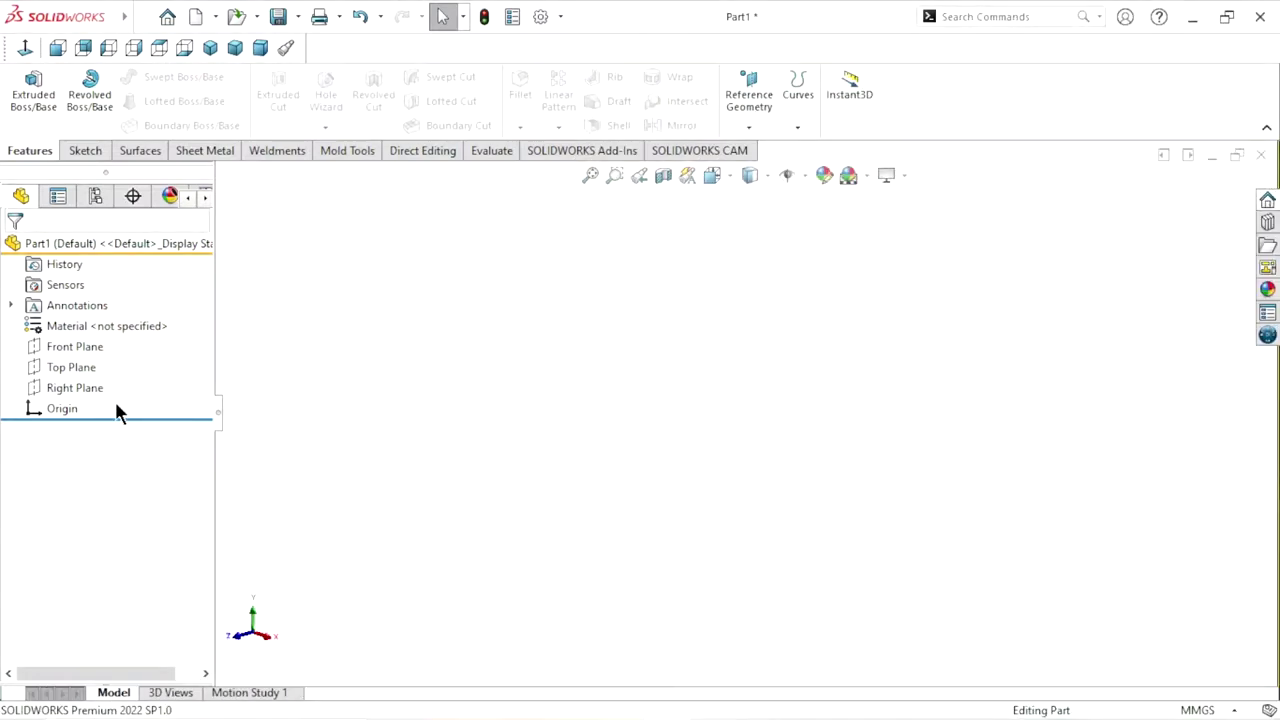
# Sketch a center rectangle on the Right Plane, centred on the origin.
pyautogui.click(94, 389)
pyautogui.click(112, 364)
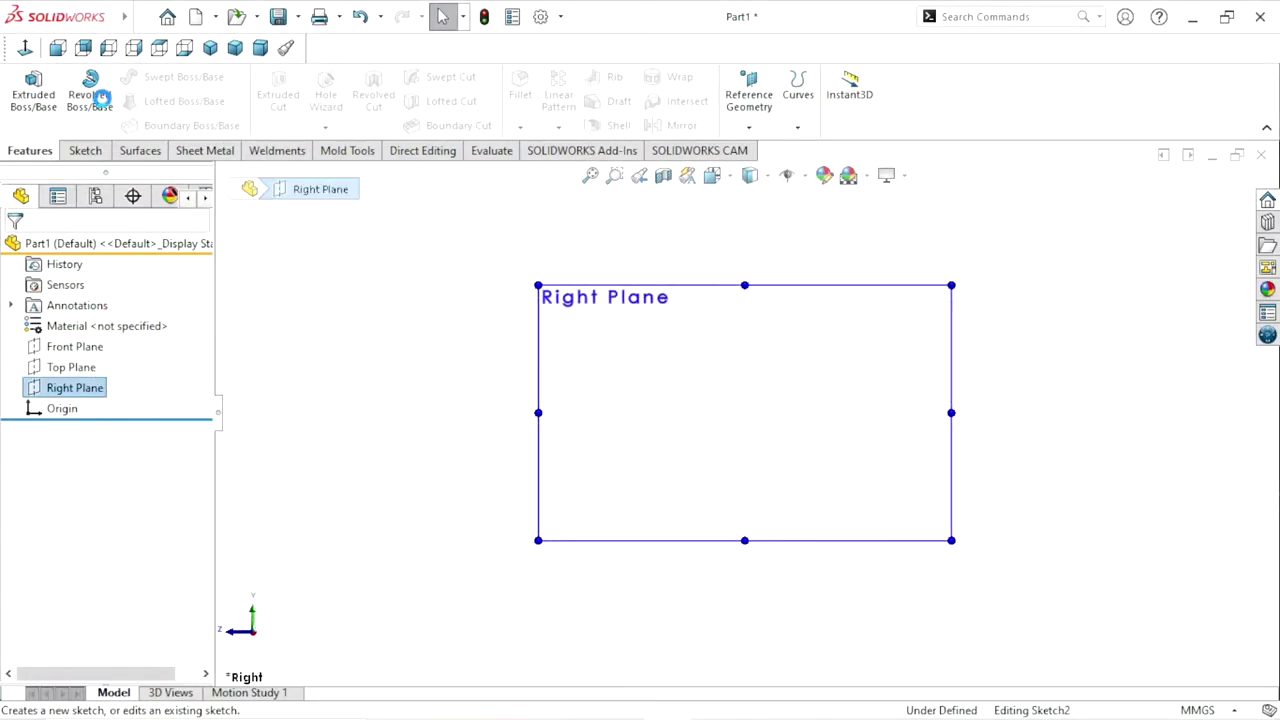
pyautogui.click(122, 102)
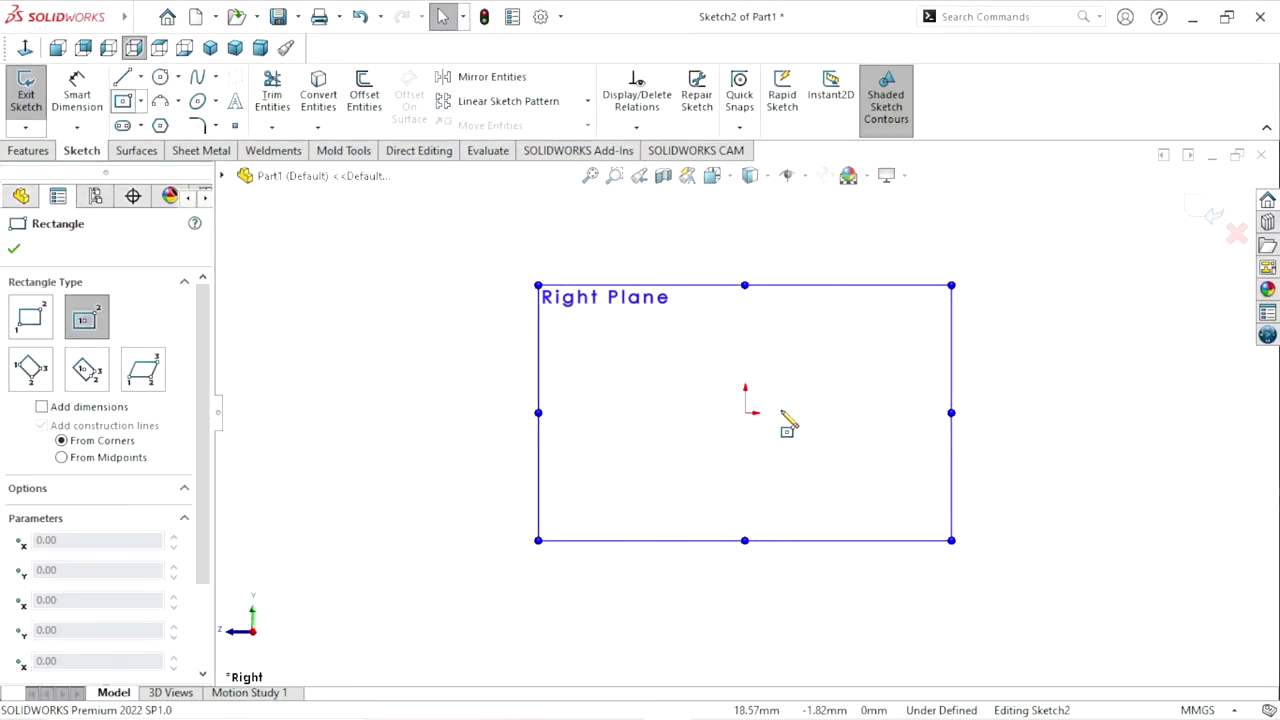
pyautogui.click(751, 413)
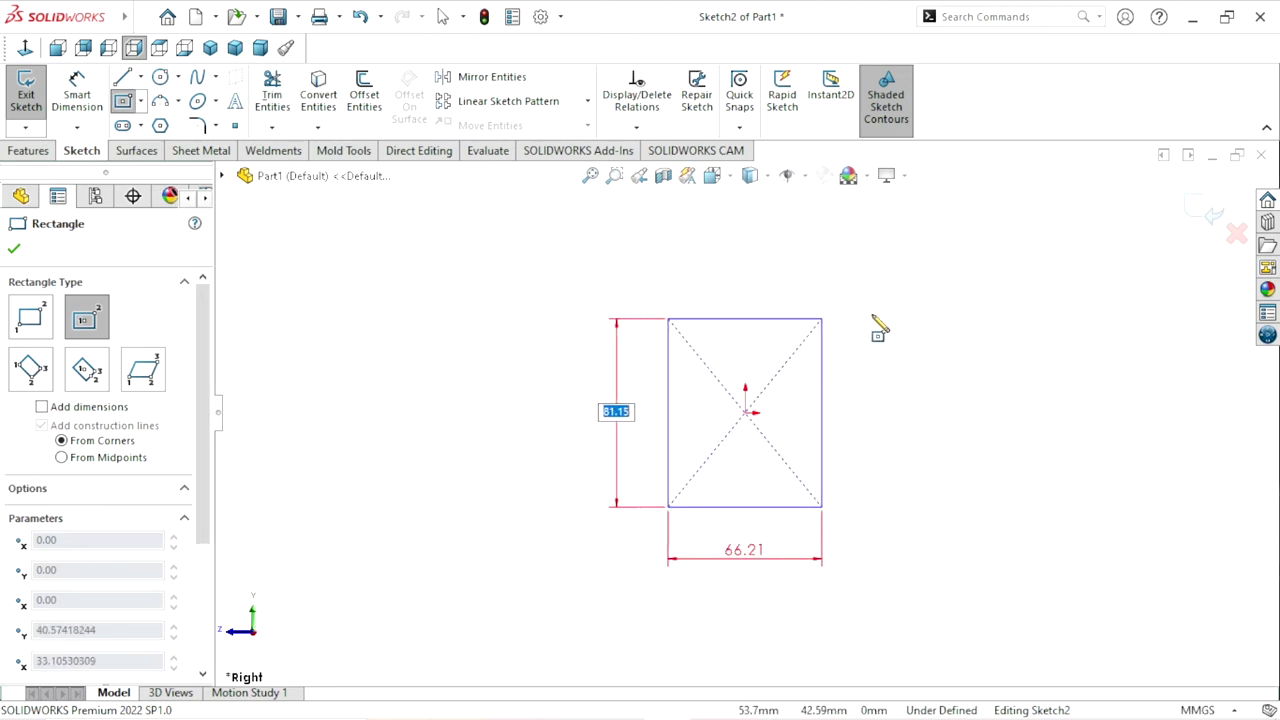
pyautogui.click(886, 294)
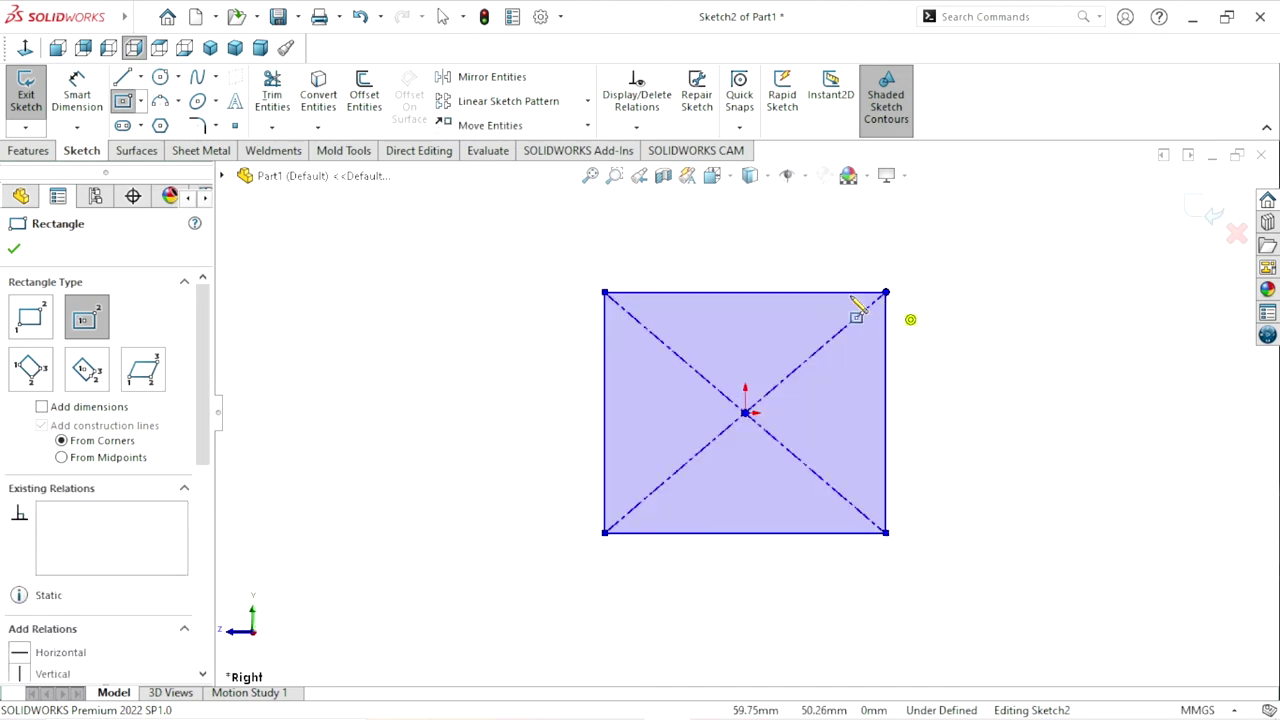
pyautogui.click(13, 250)
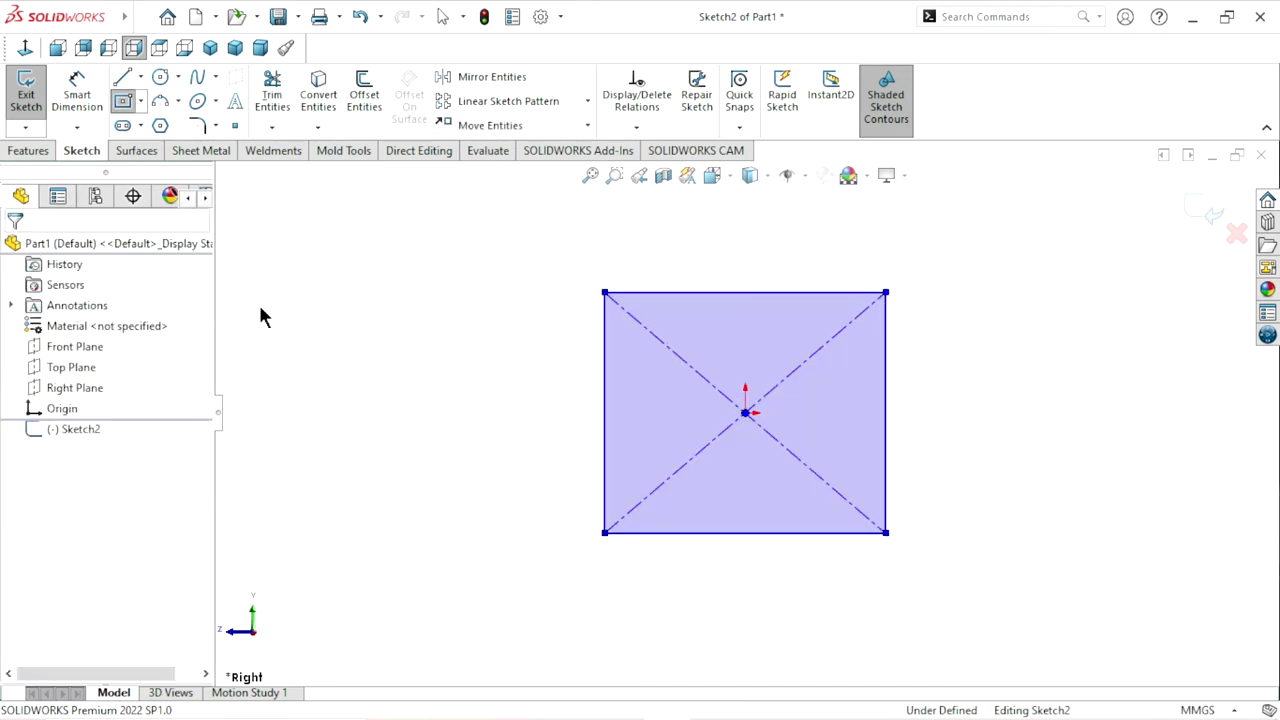
# Apply an Equal relation between the rectangle's top and right edges.
pyautogui.press('Escape')
pyautogui.click(747, 295)
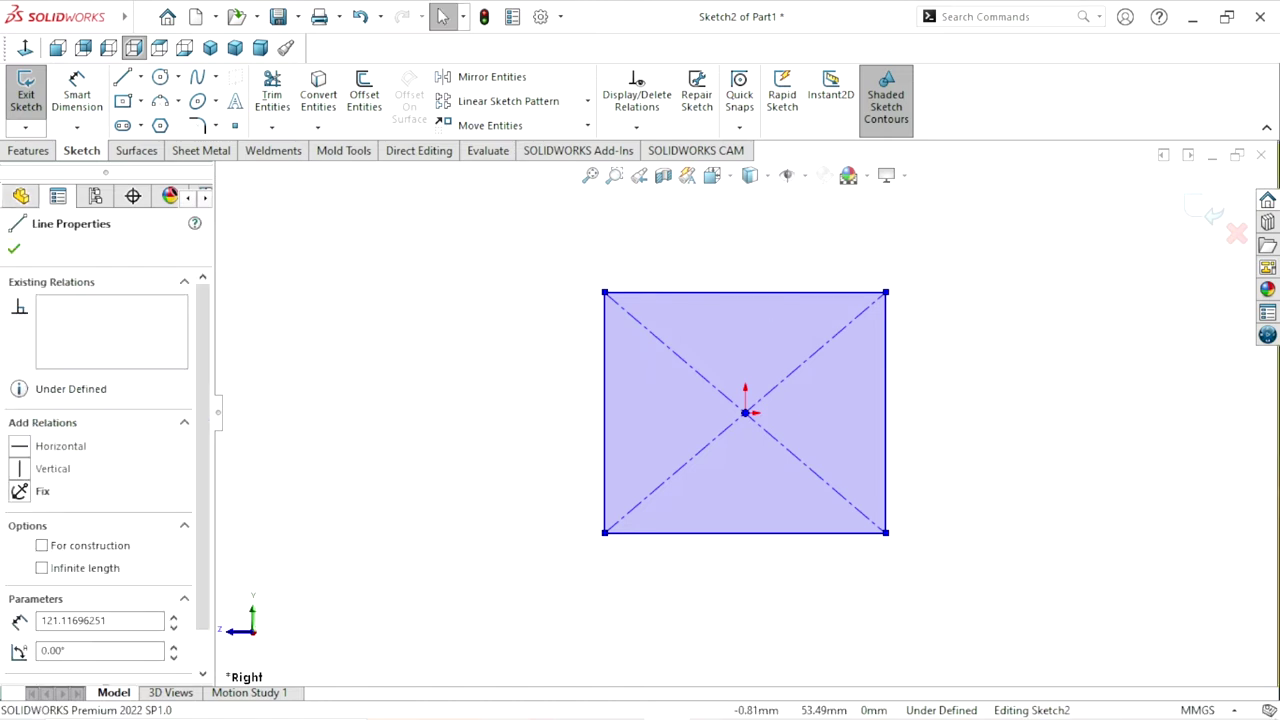
pyautogui.hotkey('ctrl', 'a')
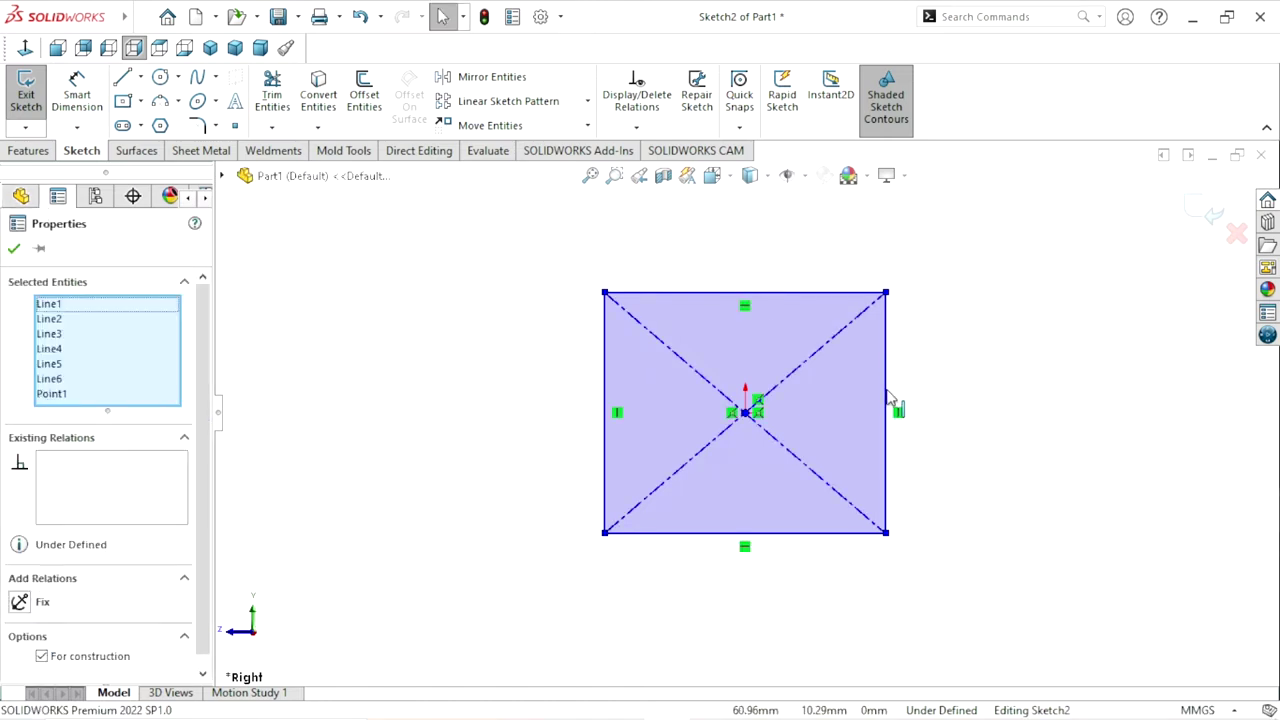
pyautogui.click(887, 396)
pyautogui.hotkey('ctrl', 'a')
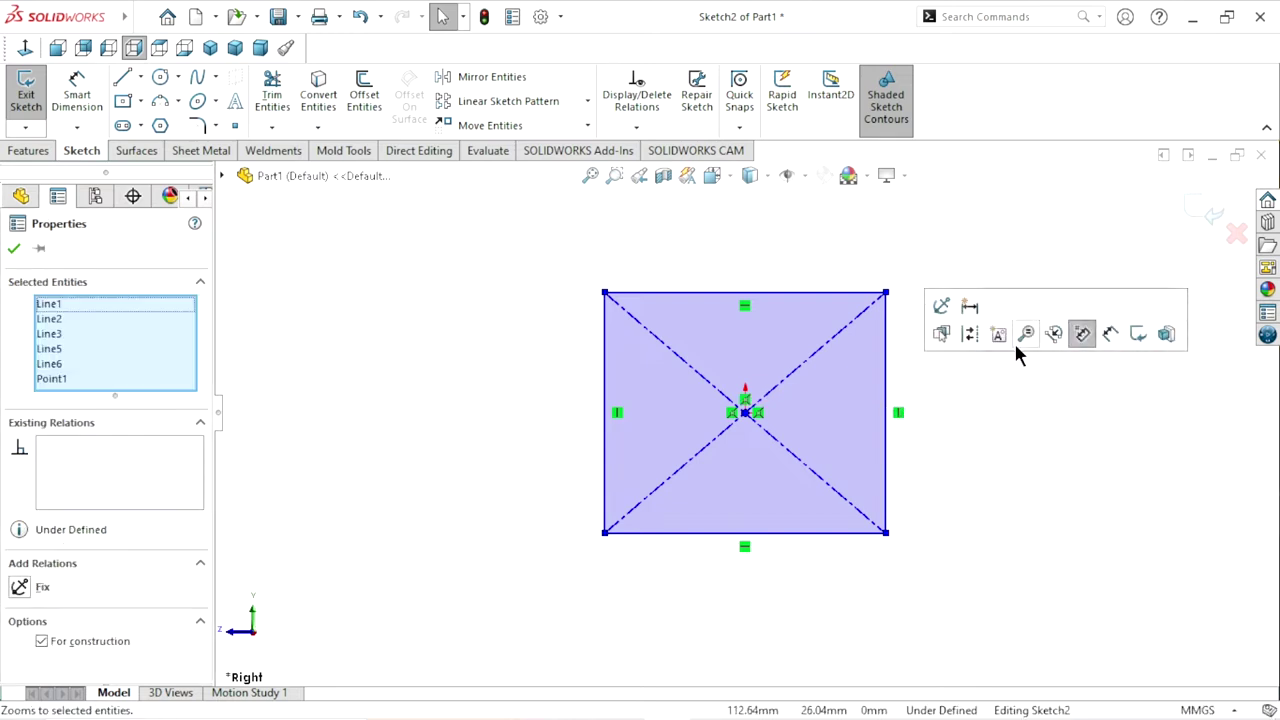
pyautogui.click(969, 415)
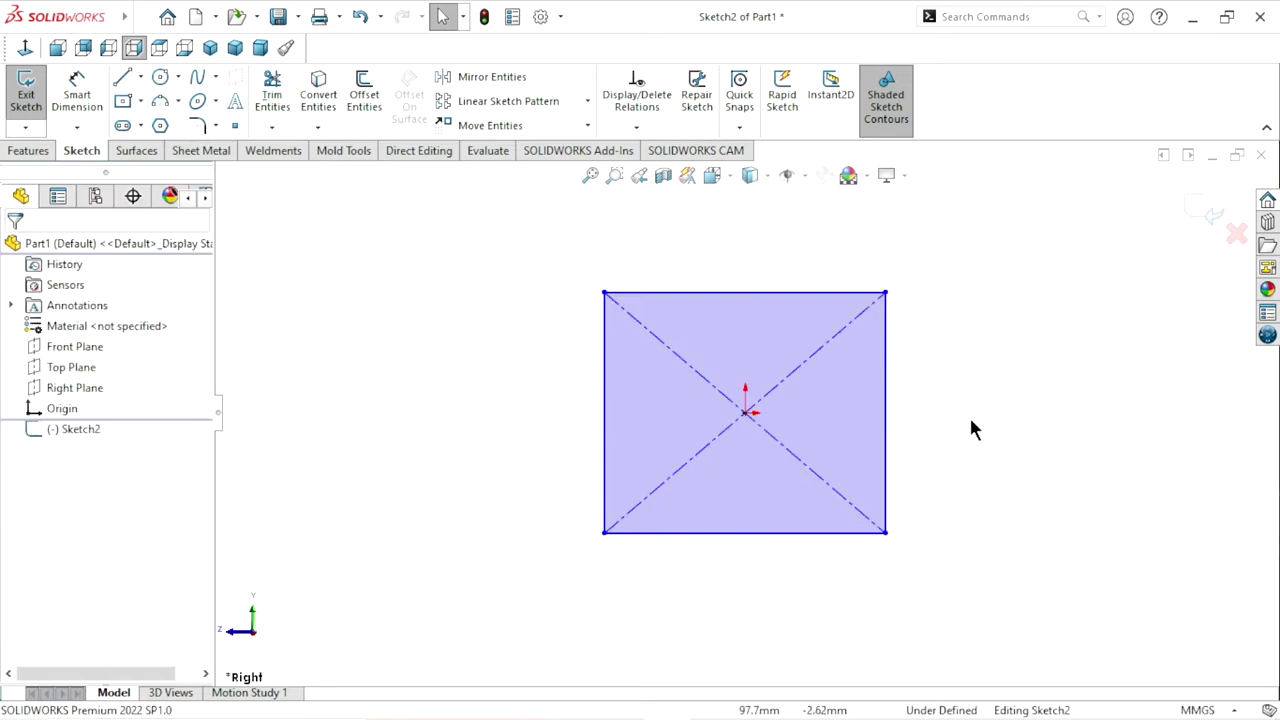
pyautogui.click(888, 362)
pyautogui.click(840, 295)
pyautogui.keyDown('ctrl'); pyautogui.click(886, 310); pyautogui.keyUp('ctrl')
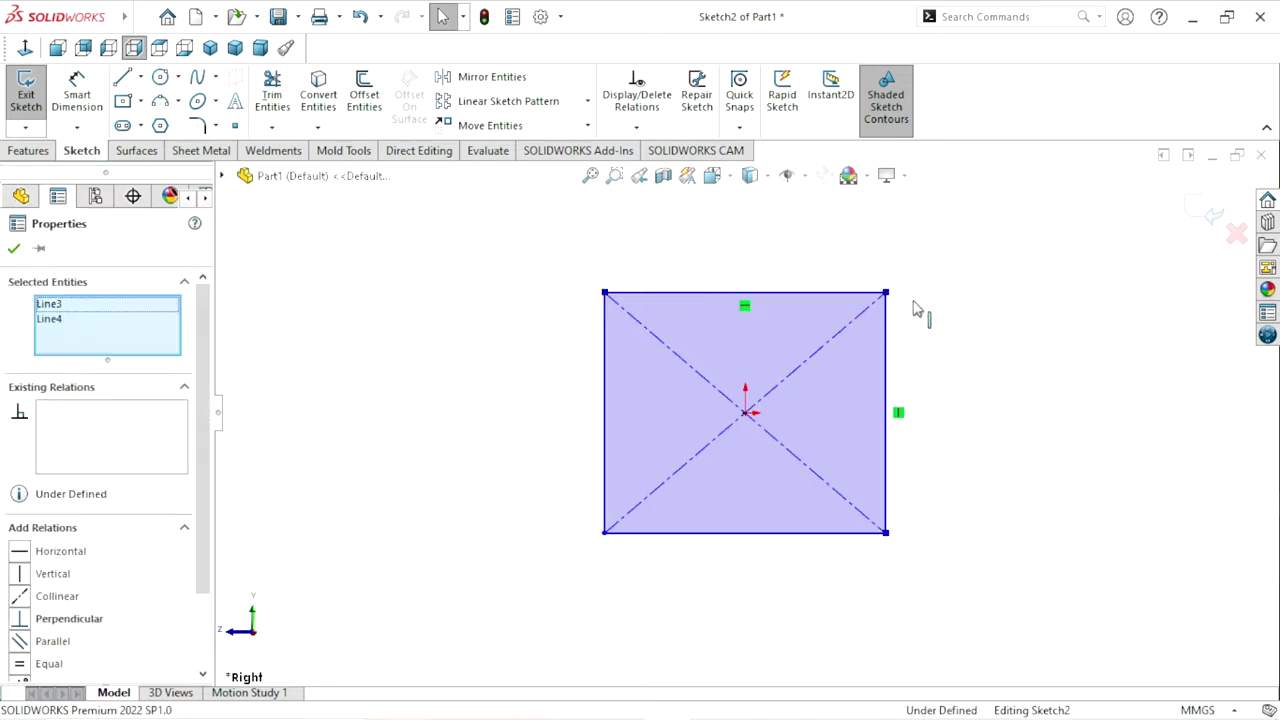
pyautogui.click(1030, 212)
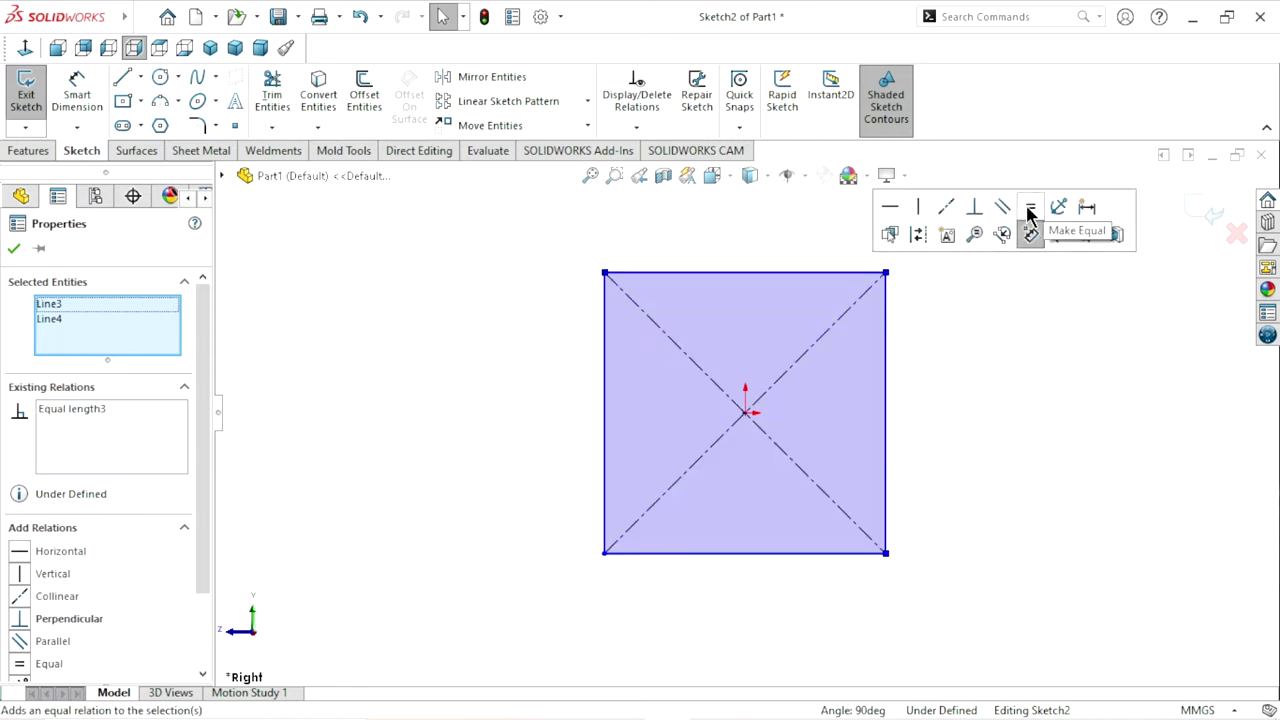
pyautogui.click(13, 250)
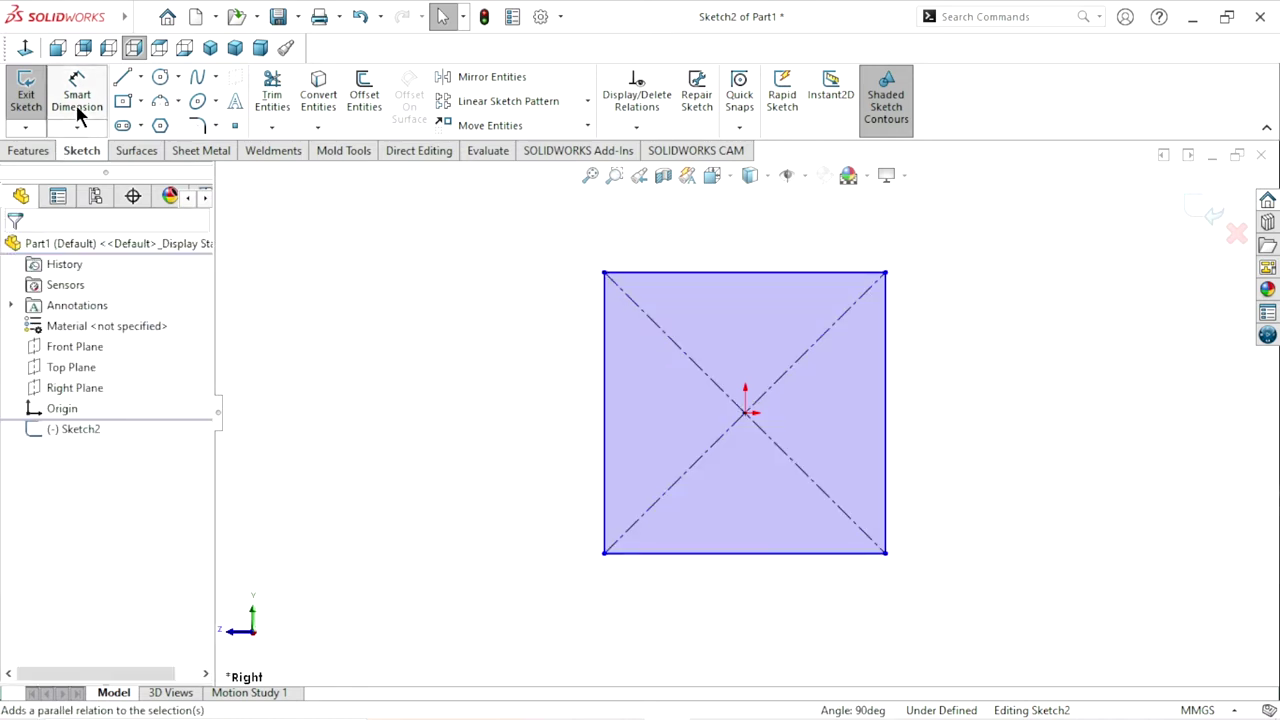
# Dimension the square's right side to 55 mm and begin a circle at the origin.
pyautogui.click(80, 100)
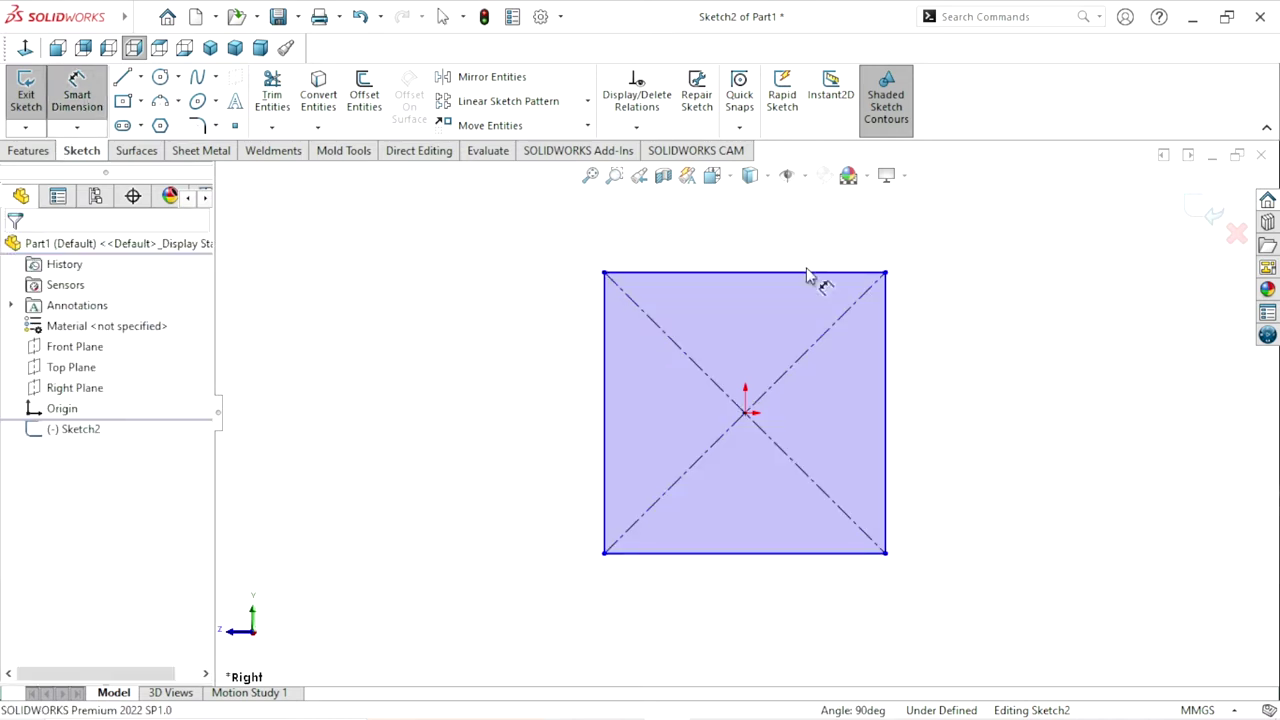
pyautogui.click(887, 393)
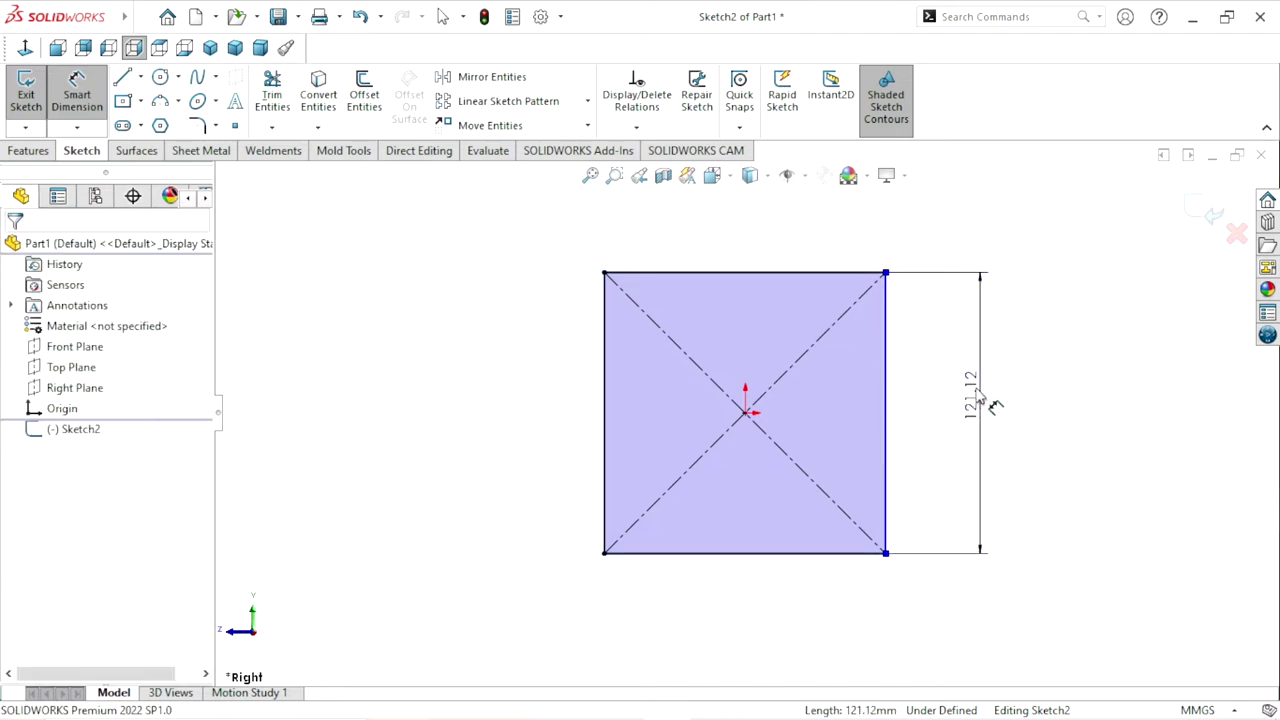
pyautogui.click(980, 400)
pyautogui.write('55')
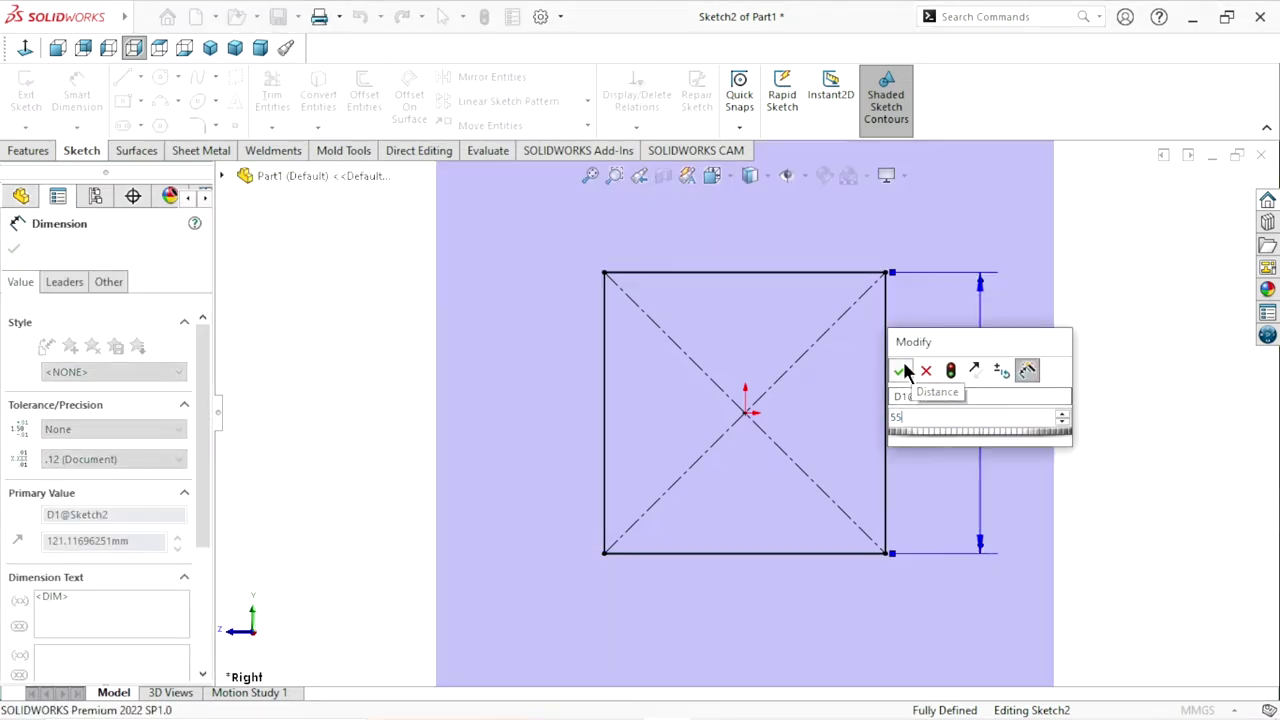
pyautogui.click(903, 371)
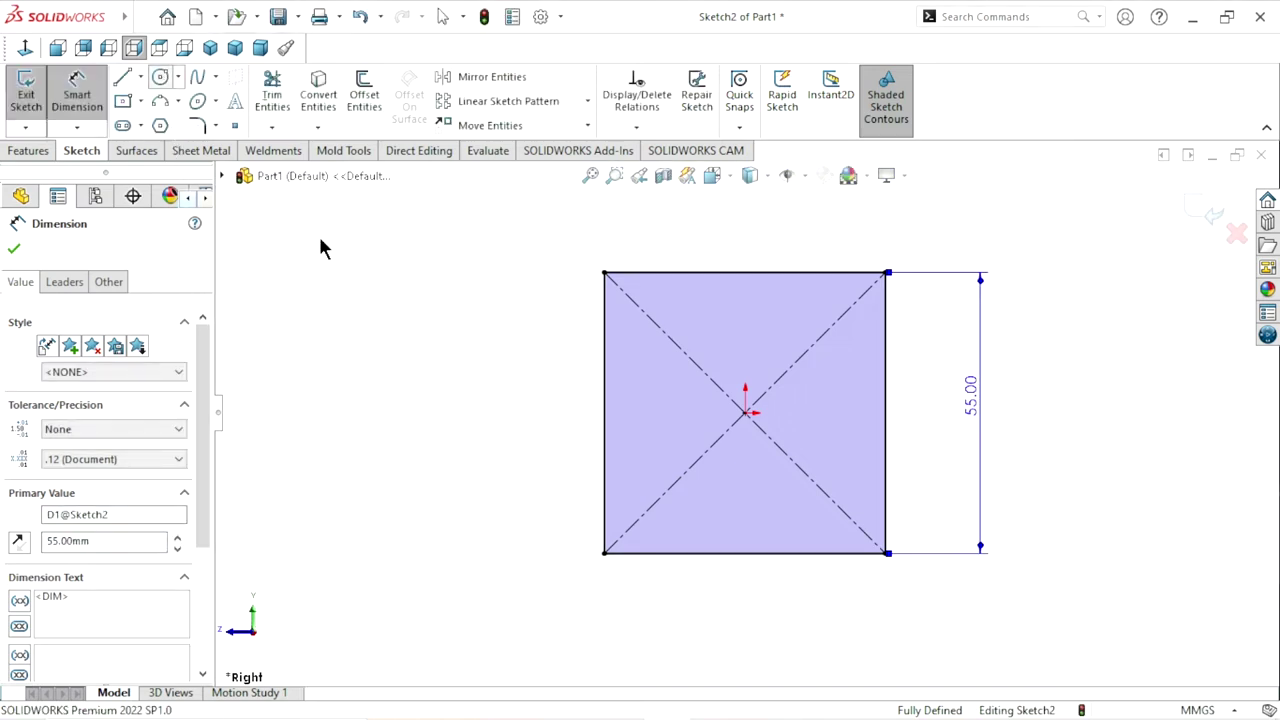
pyautogui.click(160, 76)
pyautogui.click(745, 411)
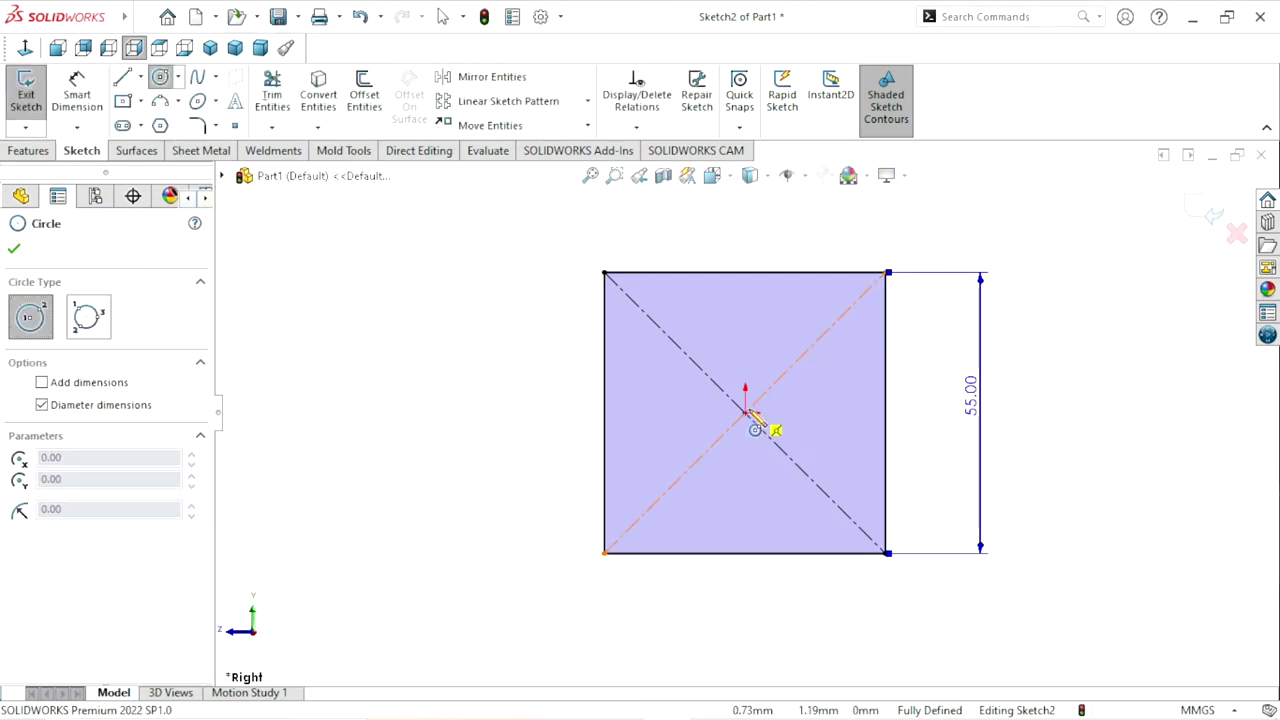
# Finish the origin-centred circle and dimension its diameter to 30 mm.
pyautogui.click(806, 378)
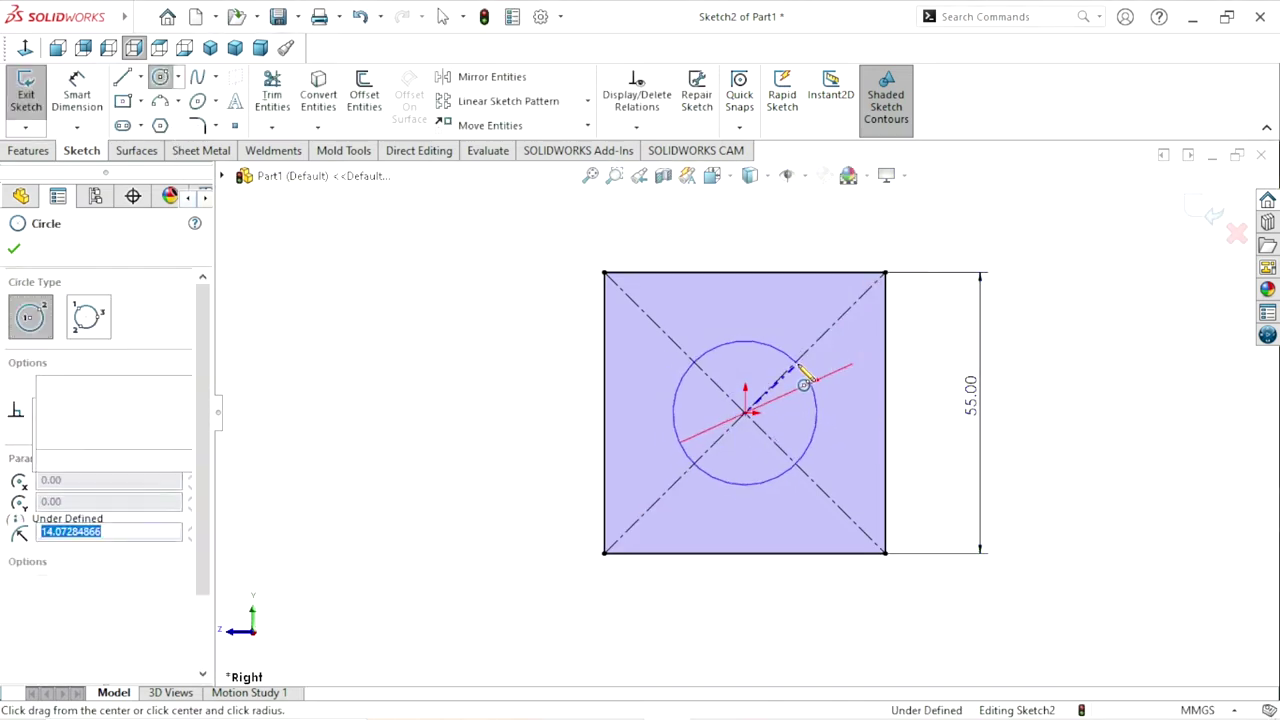
pyautogui.click(77, 90)
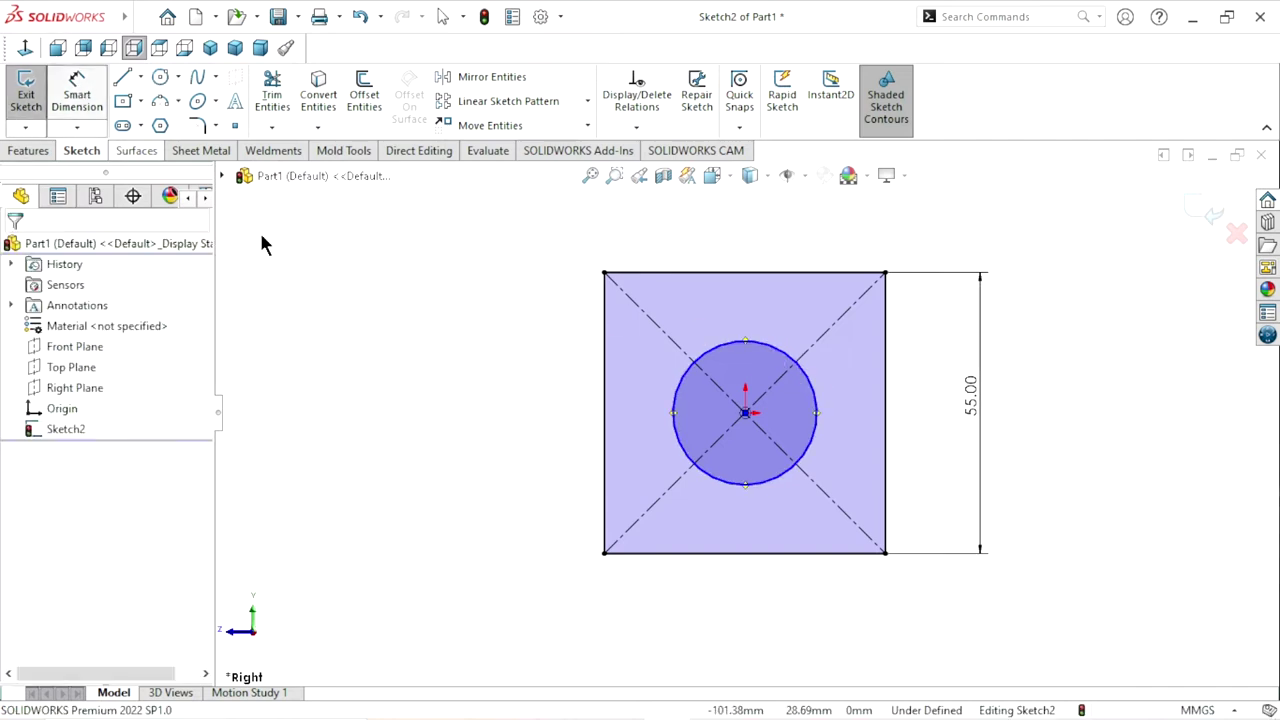
pyautogui.click(818, 420)
pyautogui.click(926, 421)
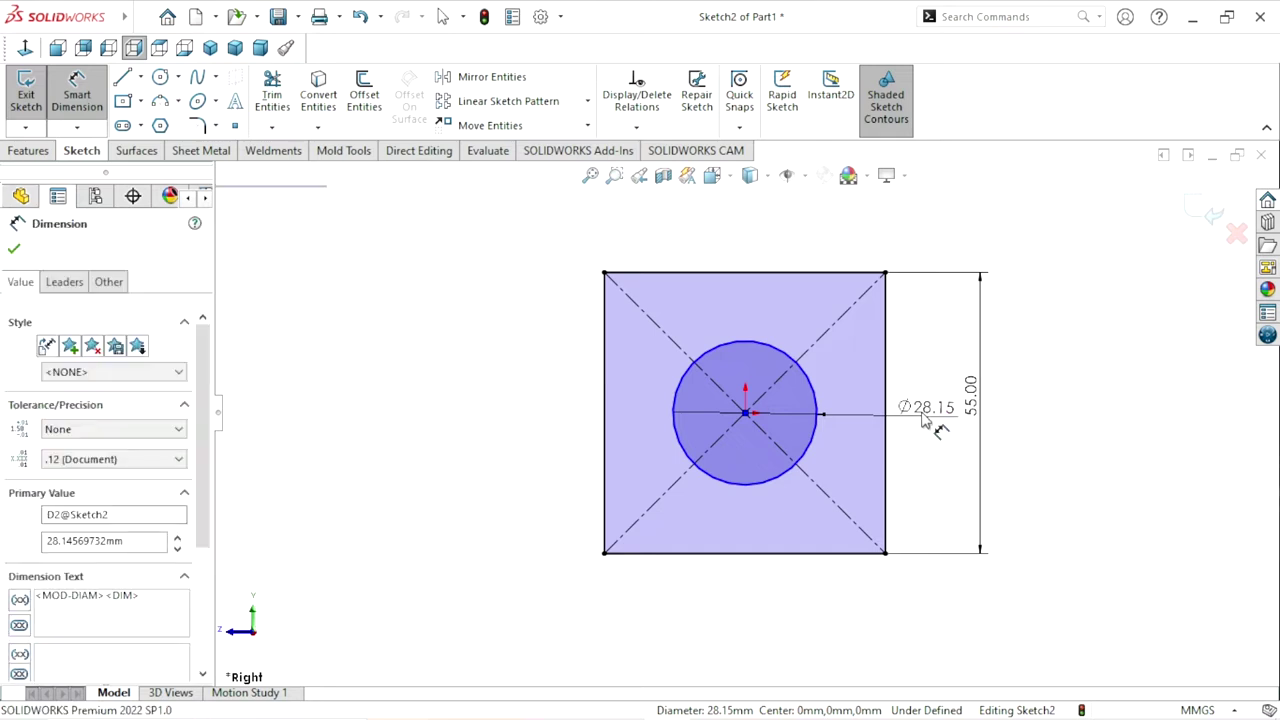
pyautogui.write('30')
pyautogui.click(847, 390)
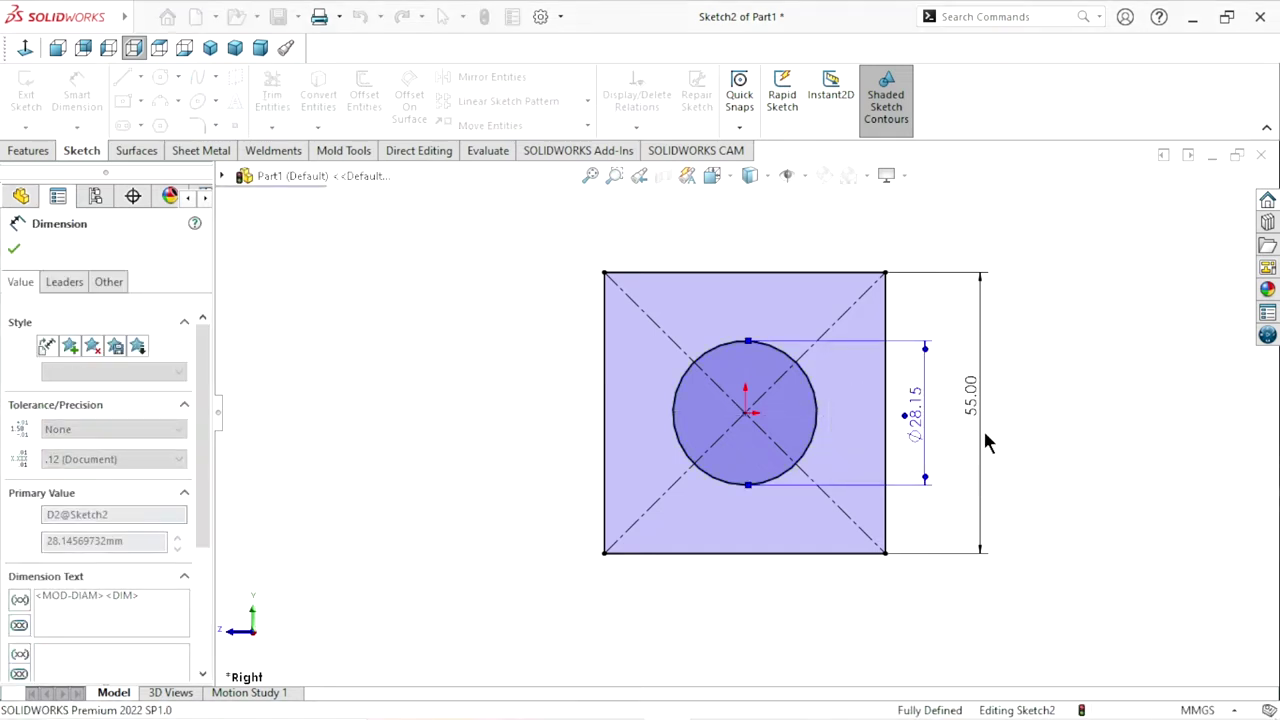
pyautogui.click(14, 248)
pyautogui.click(30, 147)
# Extrude Sketch2 as a 20 mm Blind boss.
pyautogui.click(42, 118)
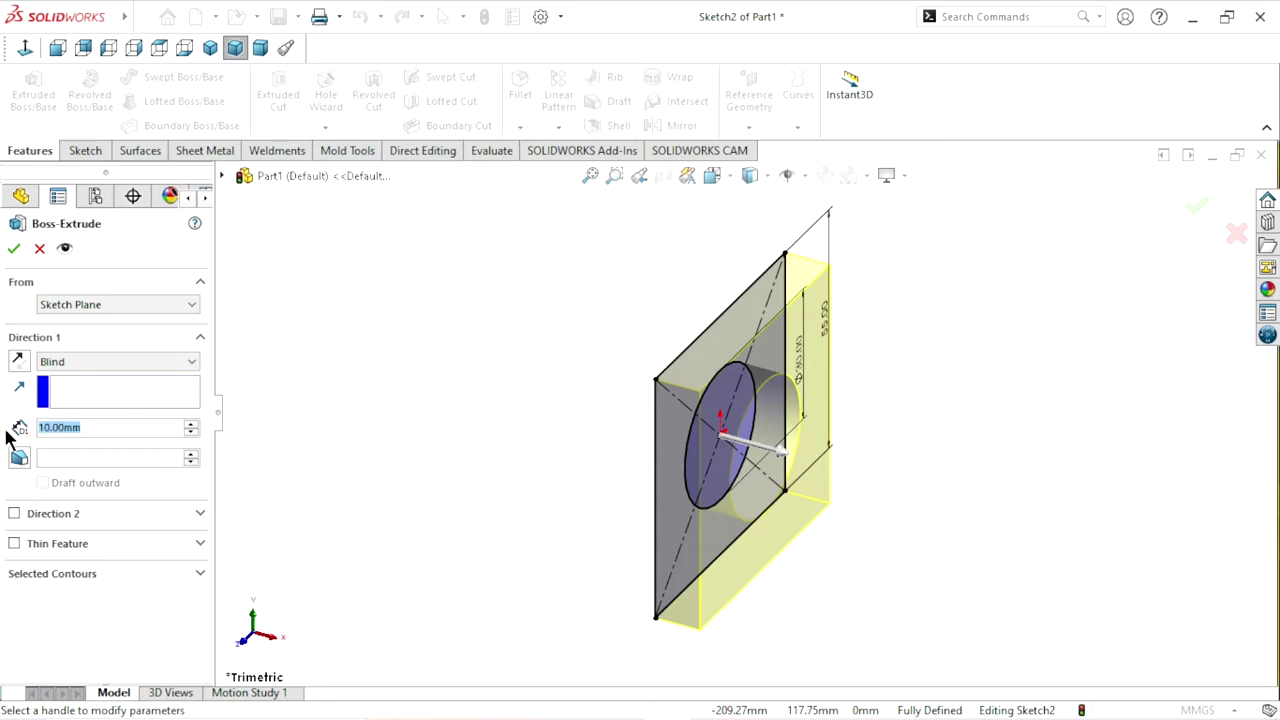
pyautogui.write('20')
pyautogui.press('Return')
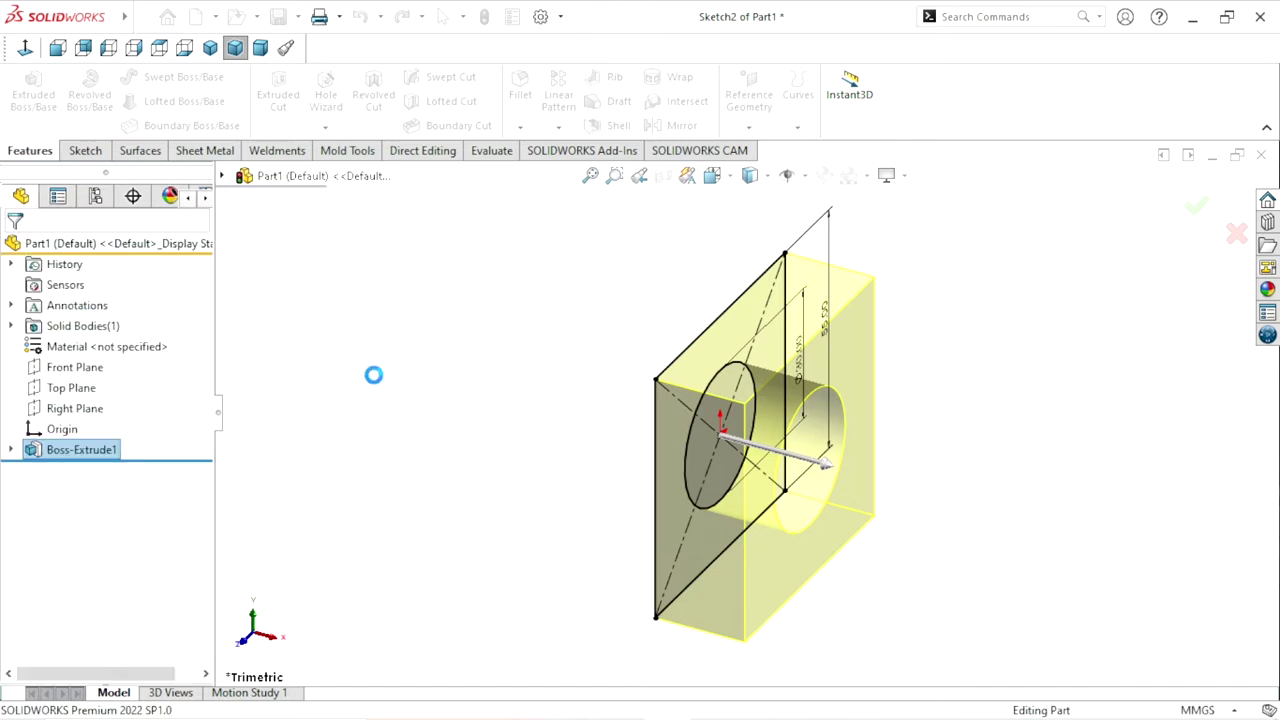
# In isometric view, start a new sketch on the plate's front face.
pyautogui.click(209, 50)
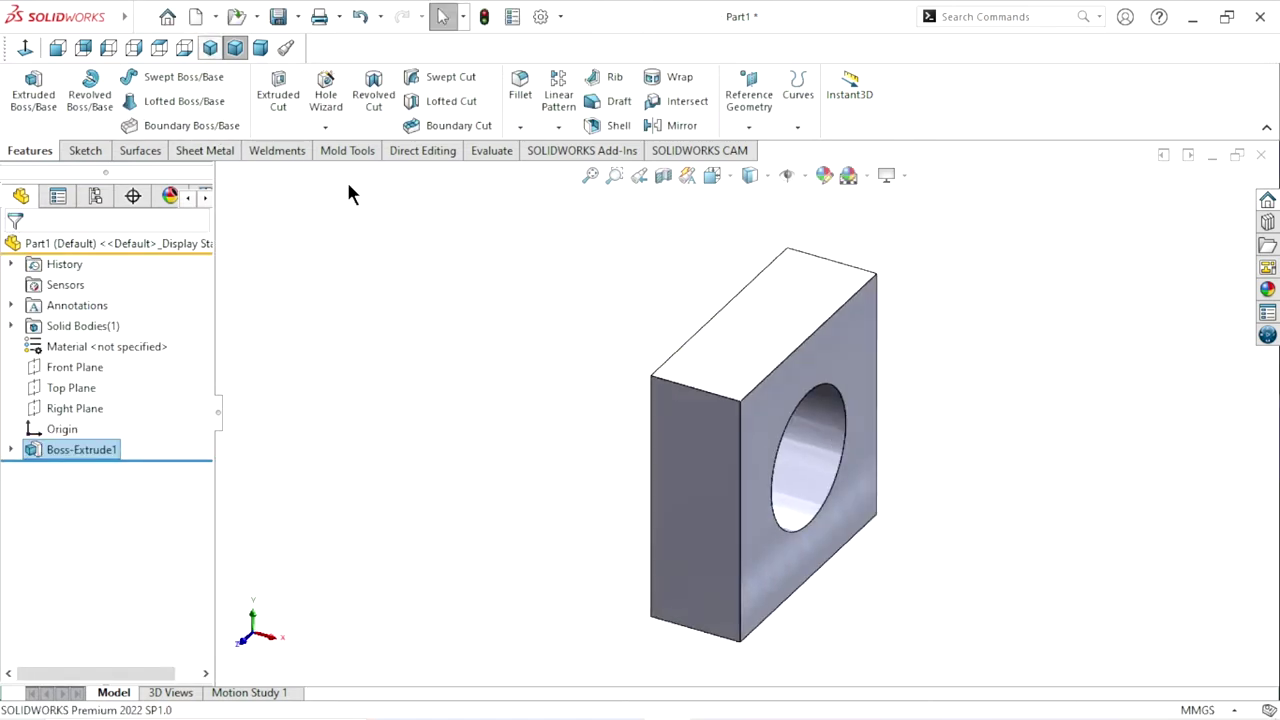
pyautogui.click(957, 400)
pyautogui.click(865, 365)
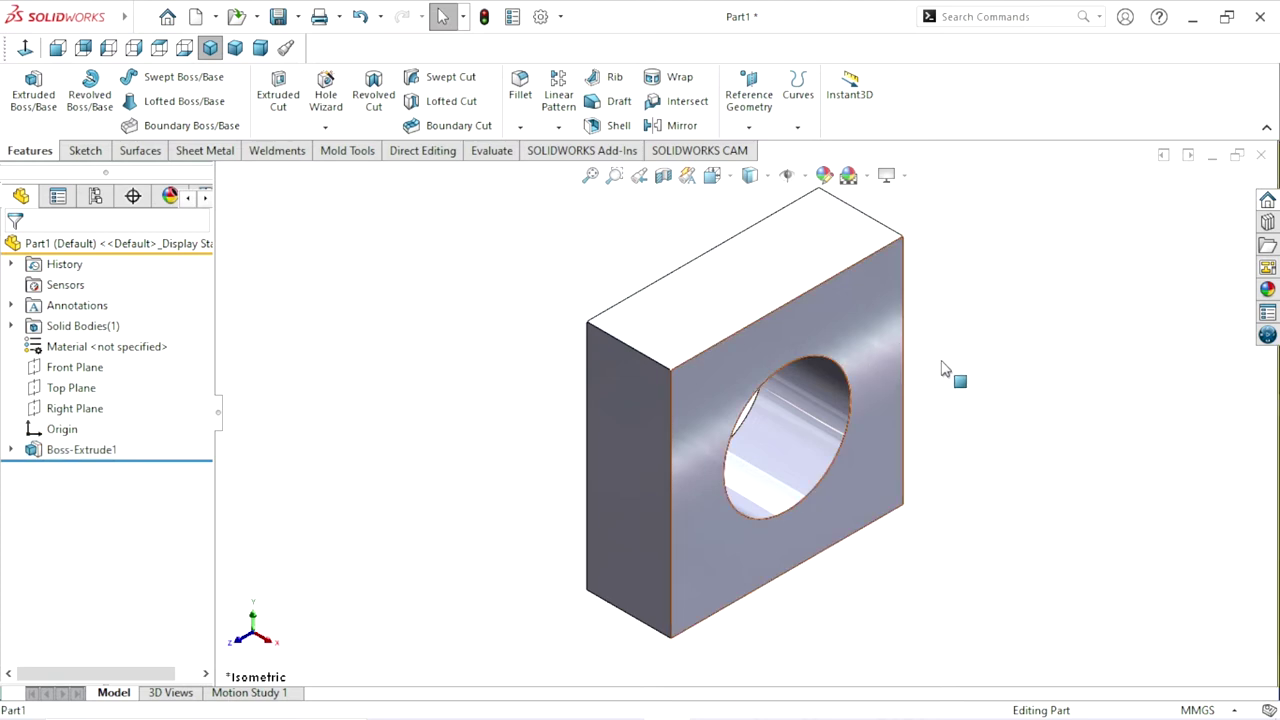
pyautogui.click(948, 310)
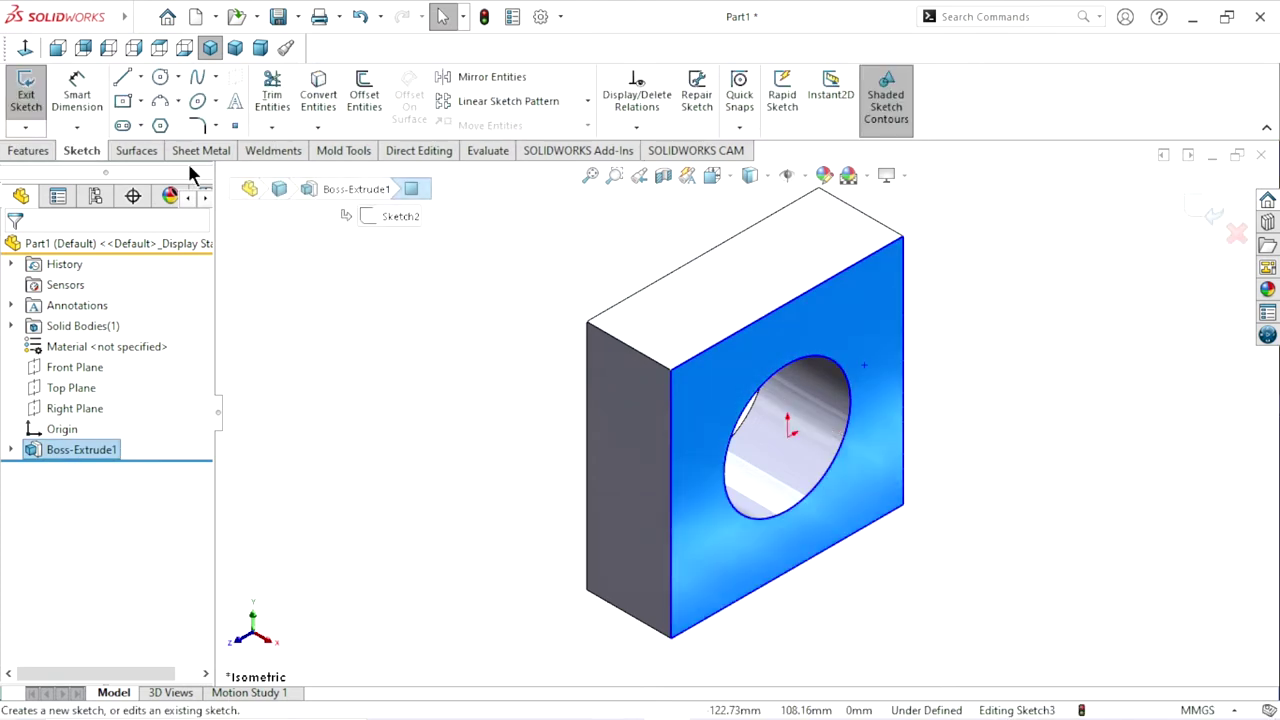
# Draw an origin-centred circle around the hole and dimension it to 35 mm diameter.
pyautogui.click(160, 77)
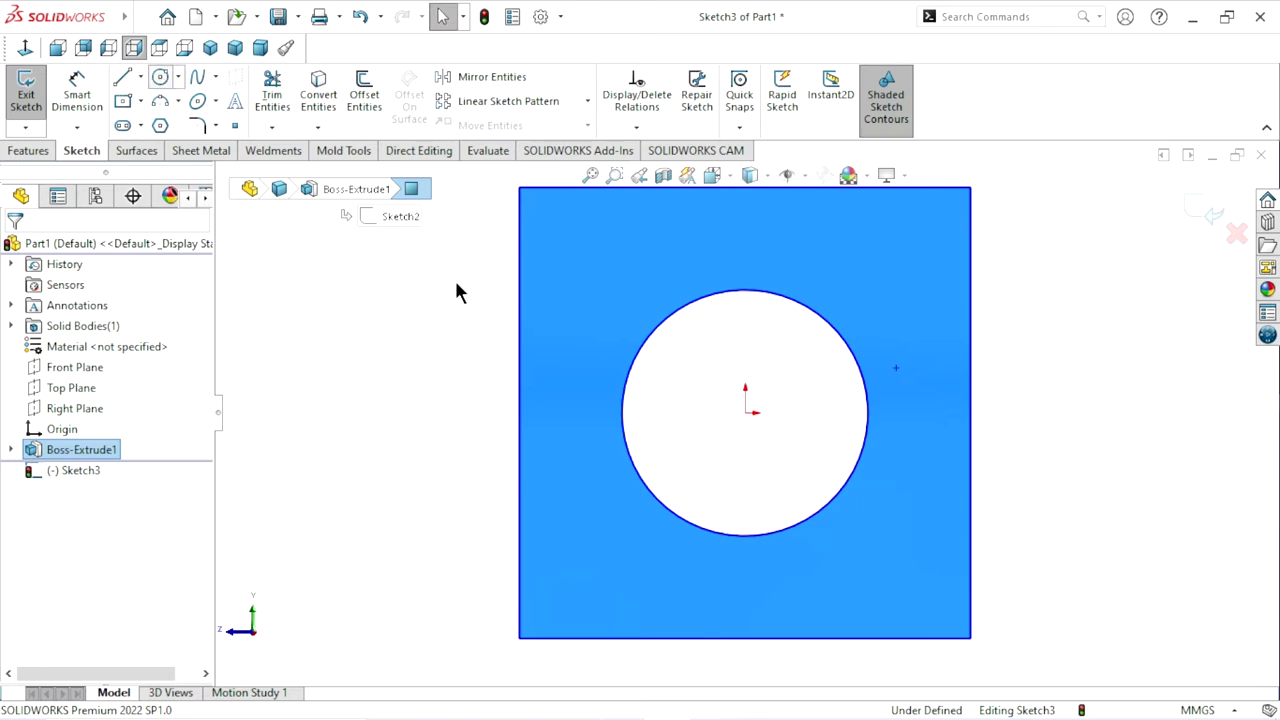
pyautogui.click(746, 412)
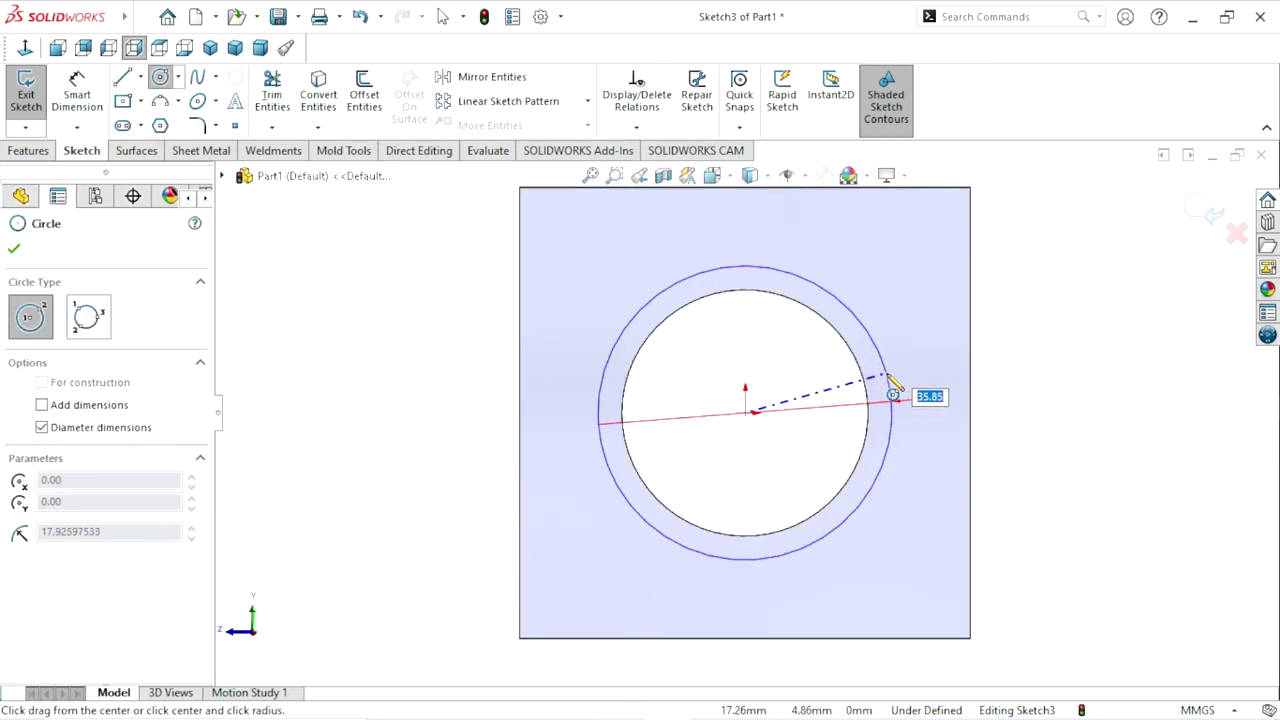
pyautogui.click(887, 378)
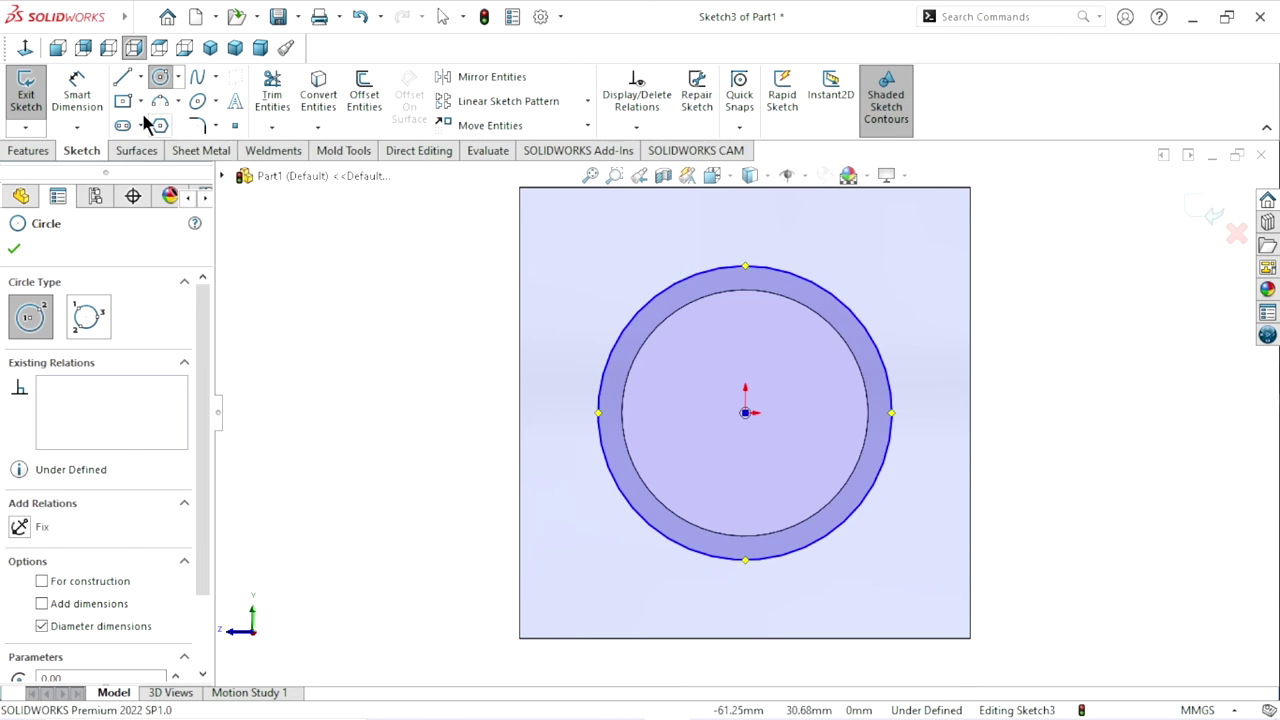
pyautogui.click(77, 93)
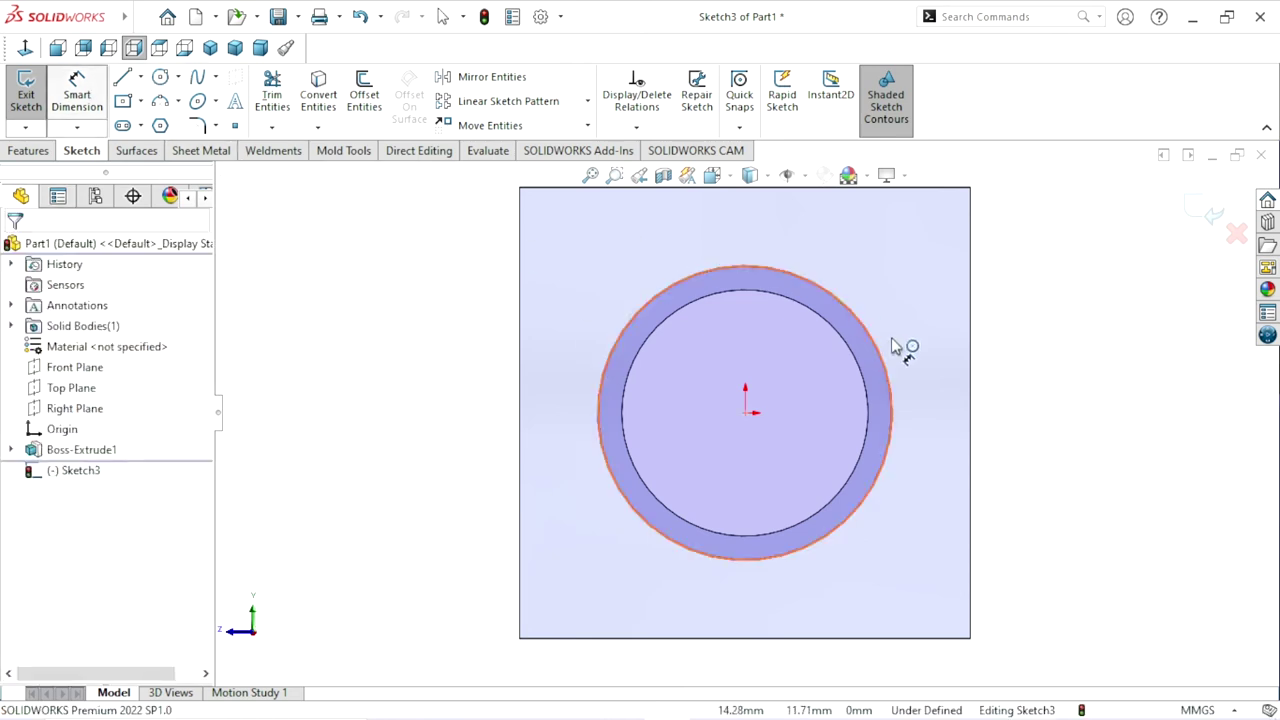
pyautogui.click(895, 410)
pyautogui.click(1027, 411)
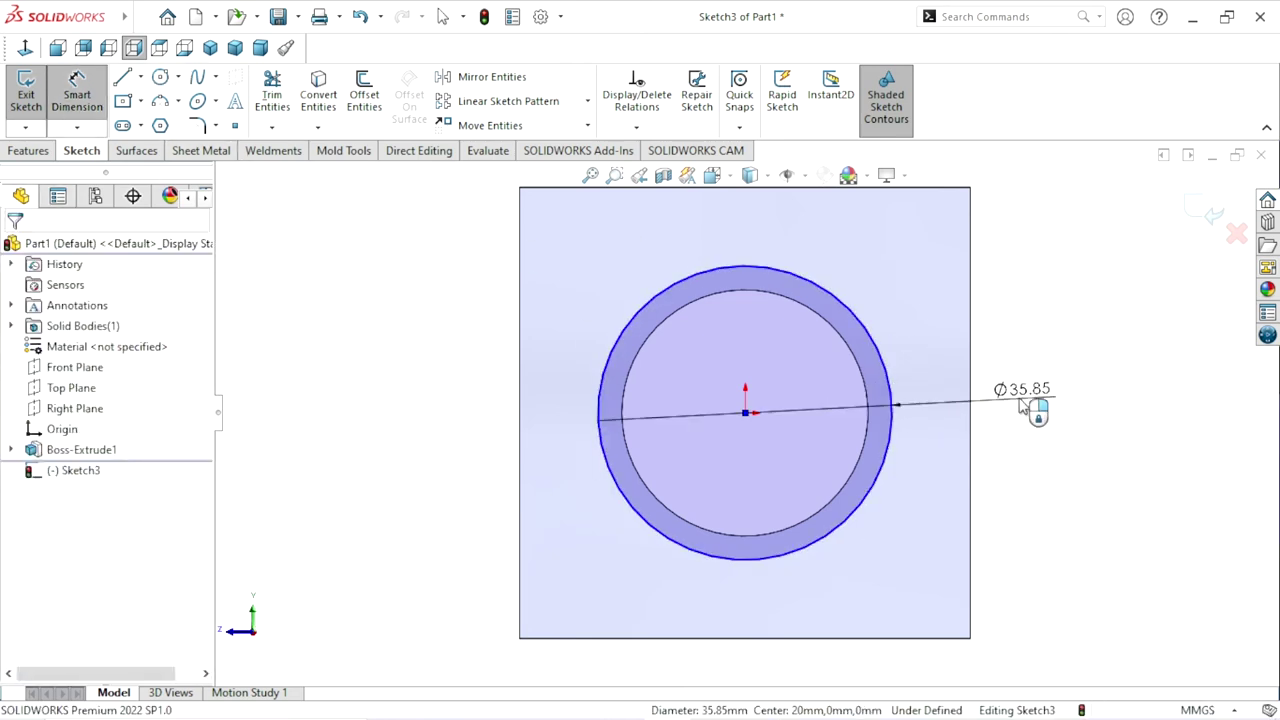
pyautogui.write('35')
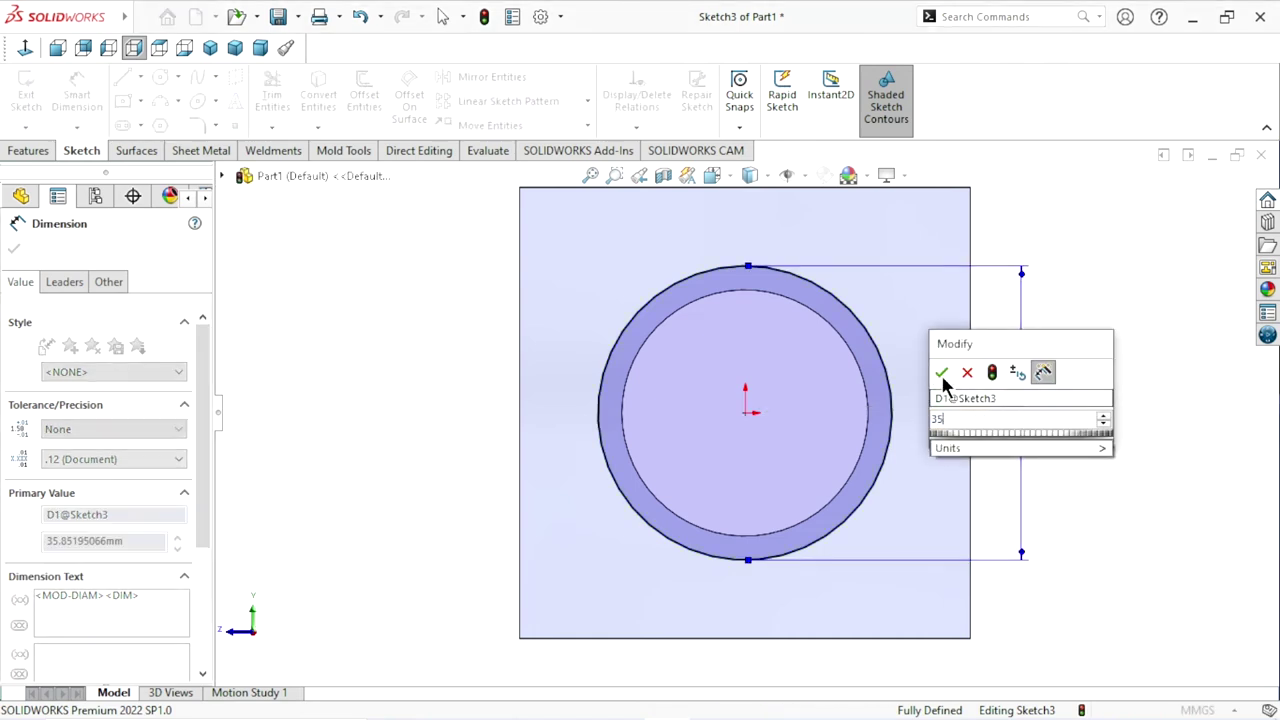
pyautogui.click(942, 374)
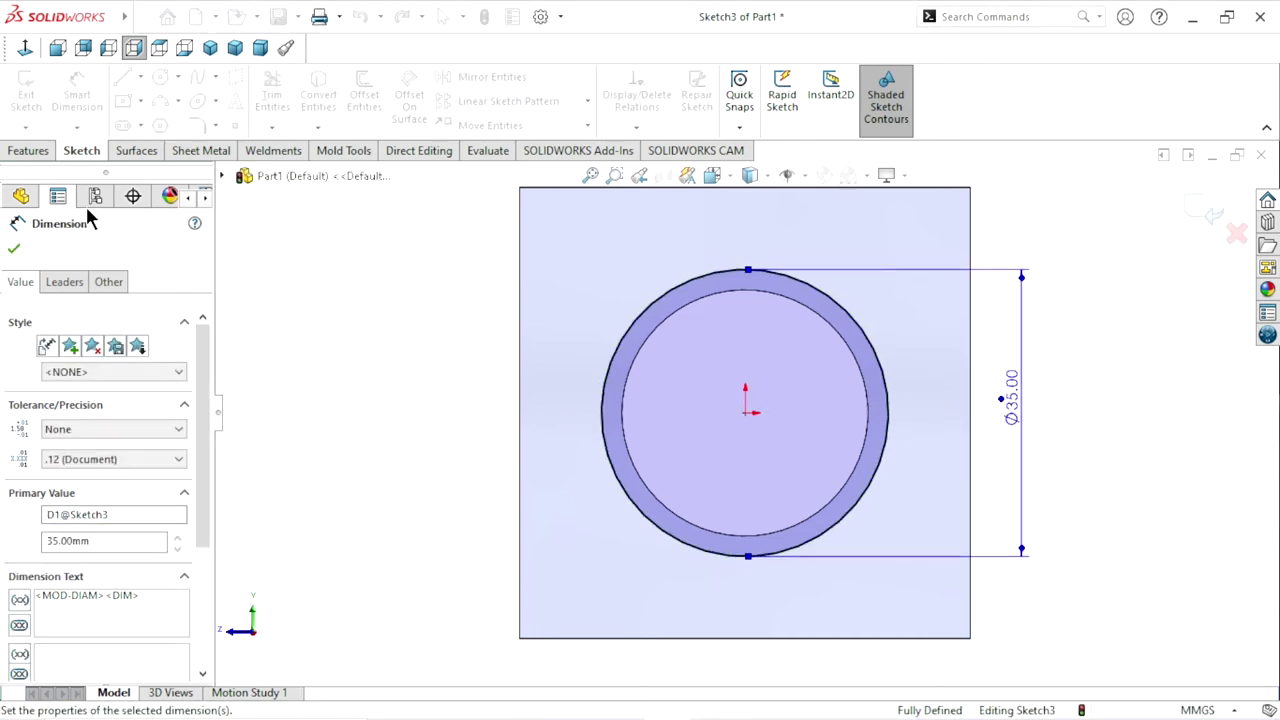
pyautogui.click(30, 151)
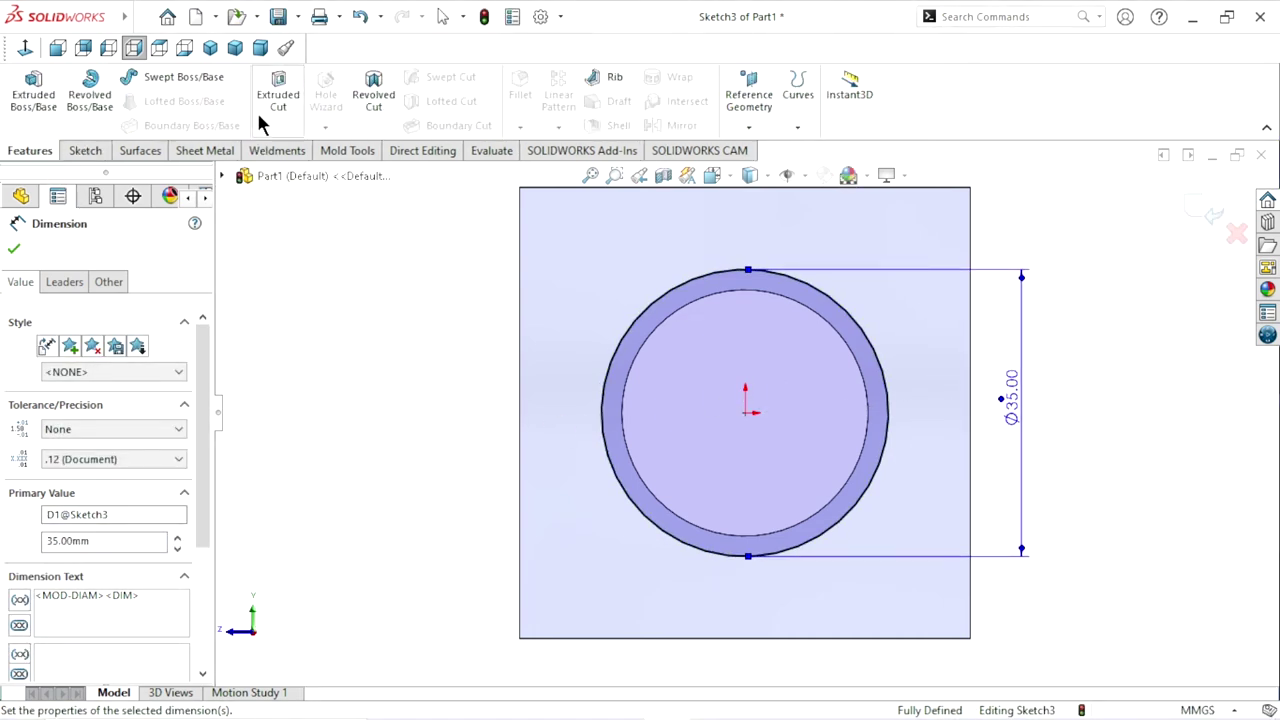
pyautogui.click(288, 100)
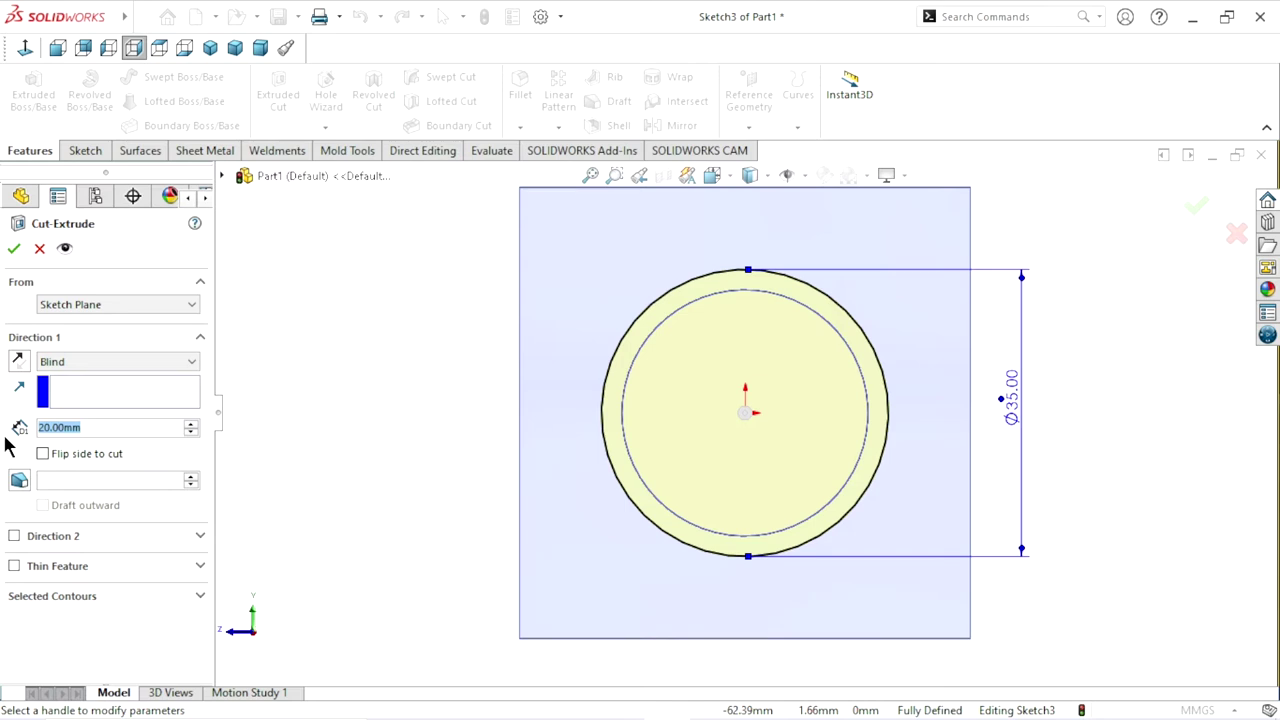
# Set the Extruded Cut to 3 mm Blind depth and create Cut-Extrude1.
pyautogui.write('3')
pyautogui.press('Return')
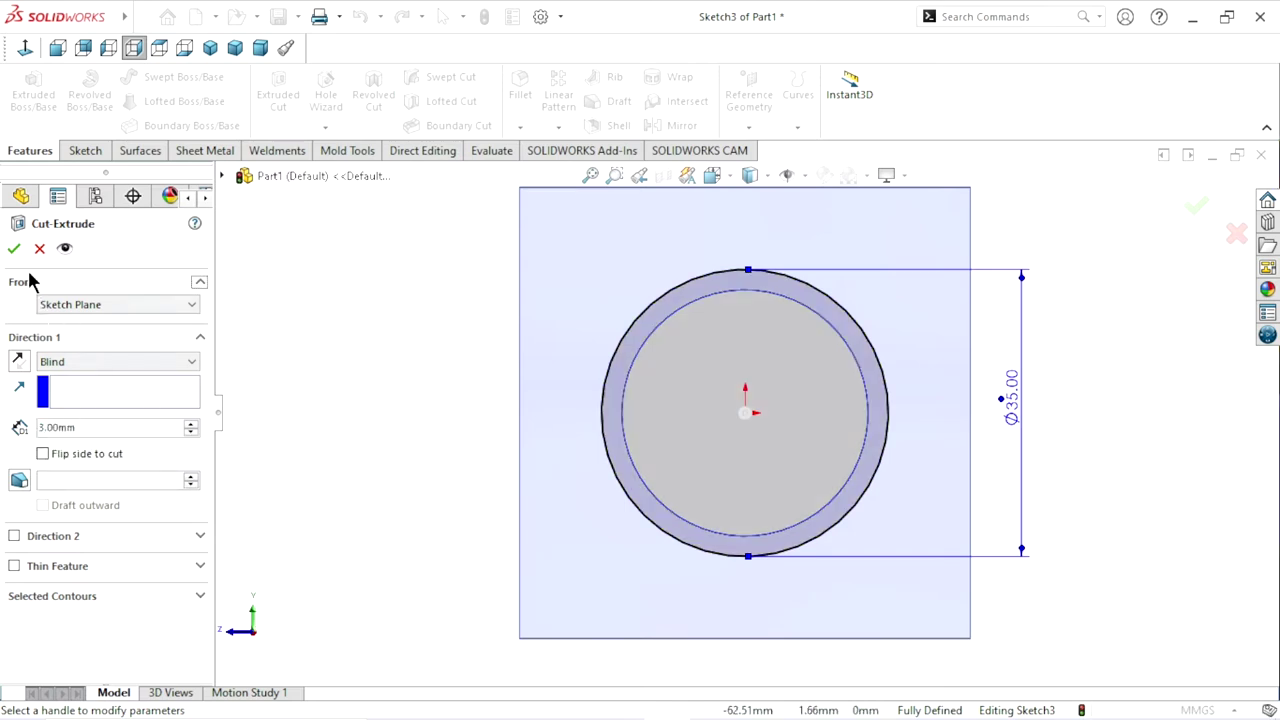
pyautogui.click(15, 250)
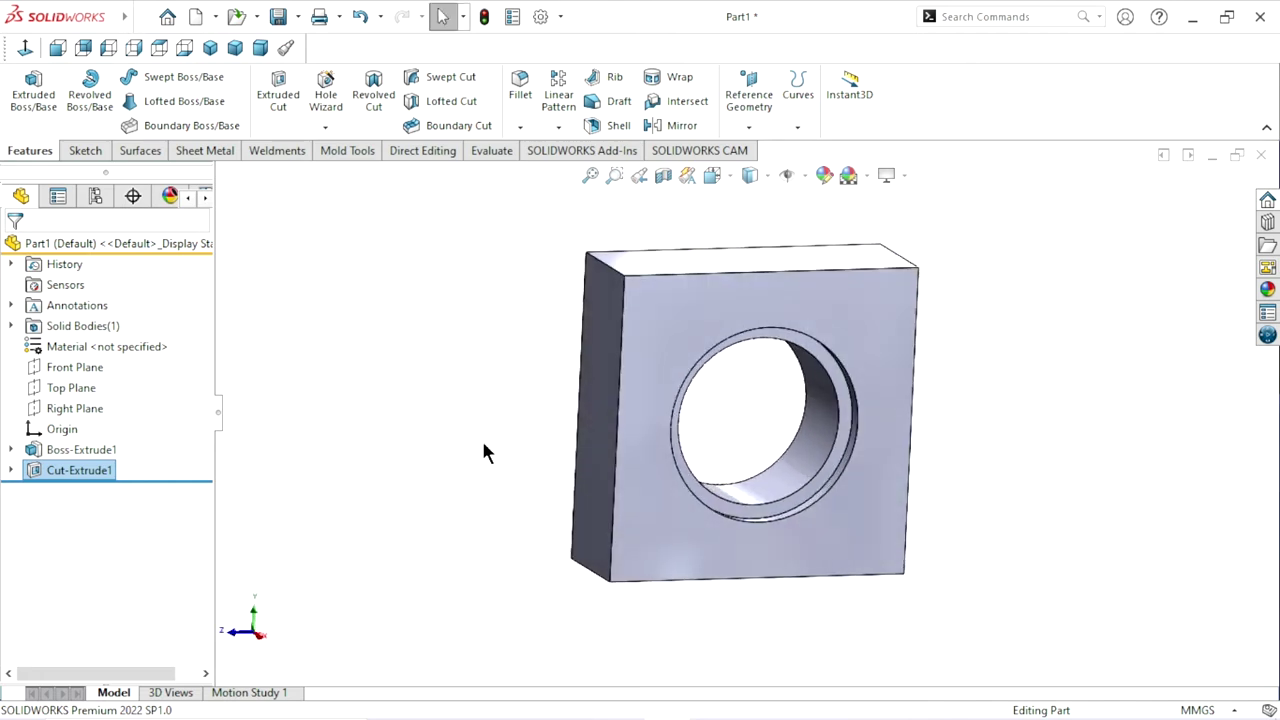
# Chamfer the hole face and recess circular edge at 0.5 mm × 45°.
pyautogui.click(520, 129)
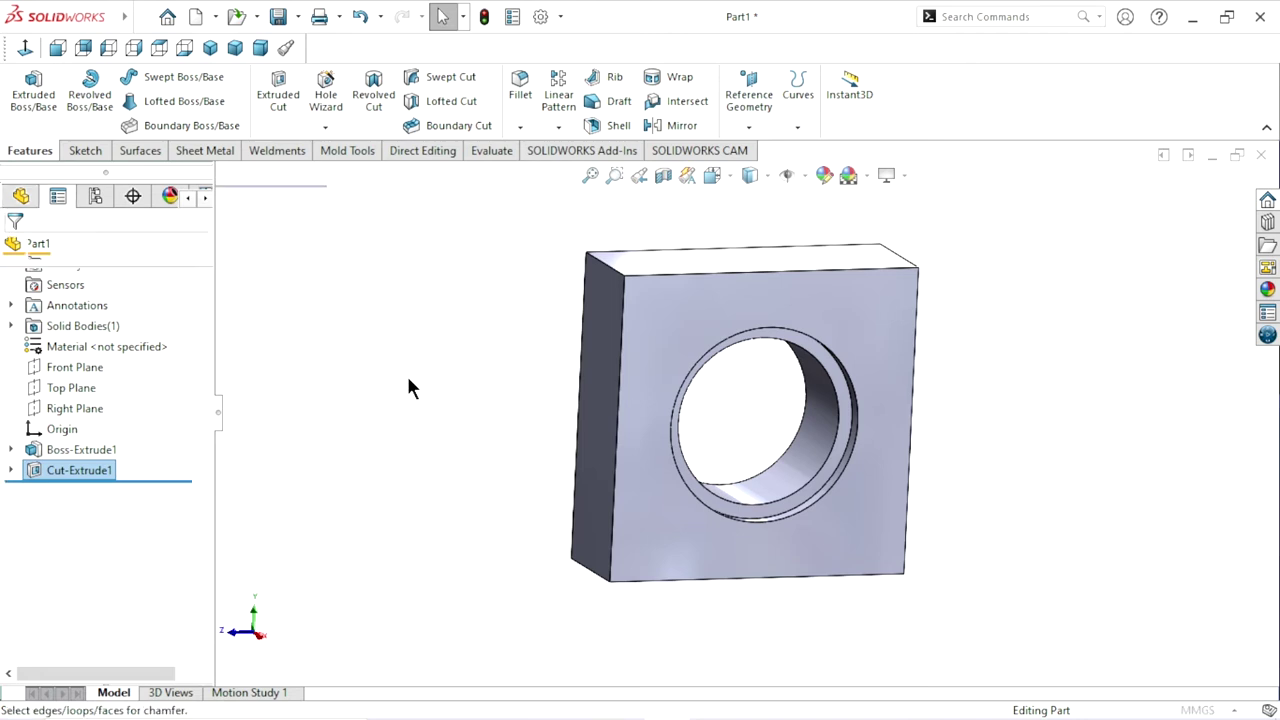
pyautogui.click(96, 626)
pyautogui.moveTo(96, 626); pyautogui.dragTo(34, 657)
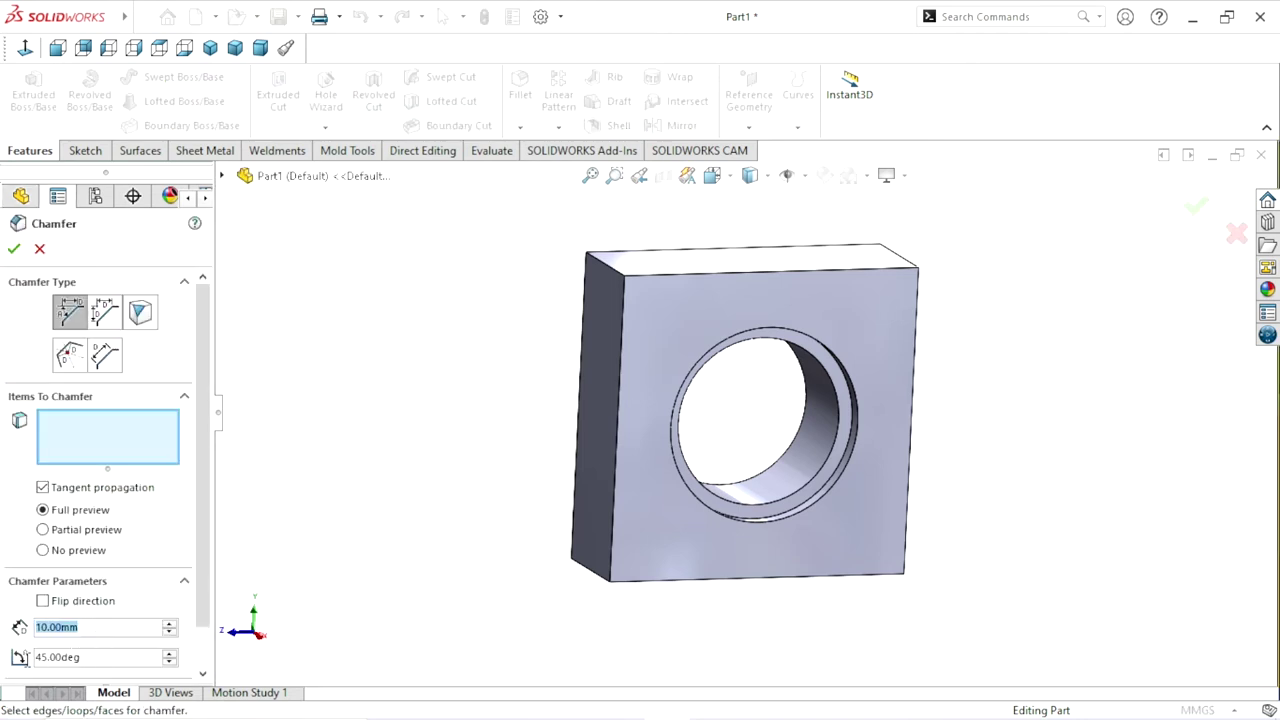
pyautogui.write('0.5')
pyautogui.press('Return')
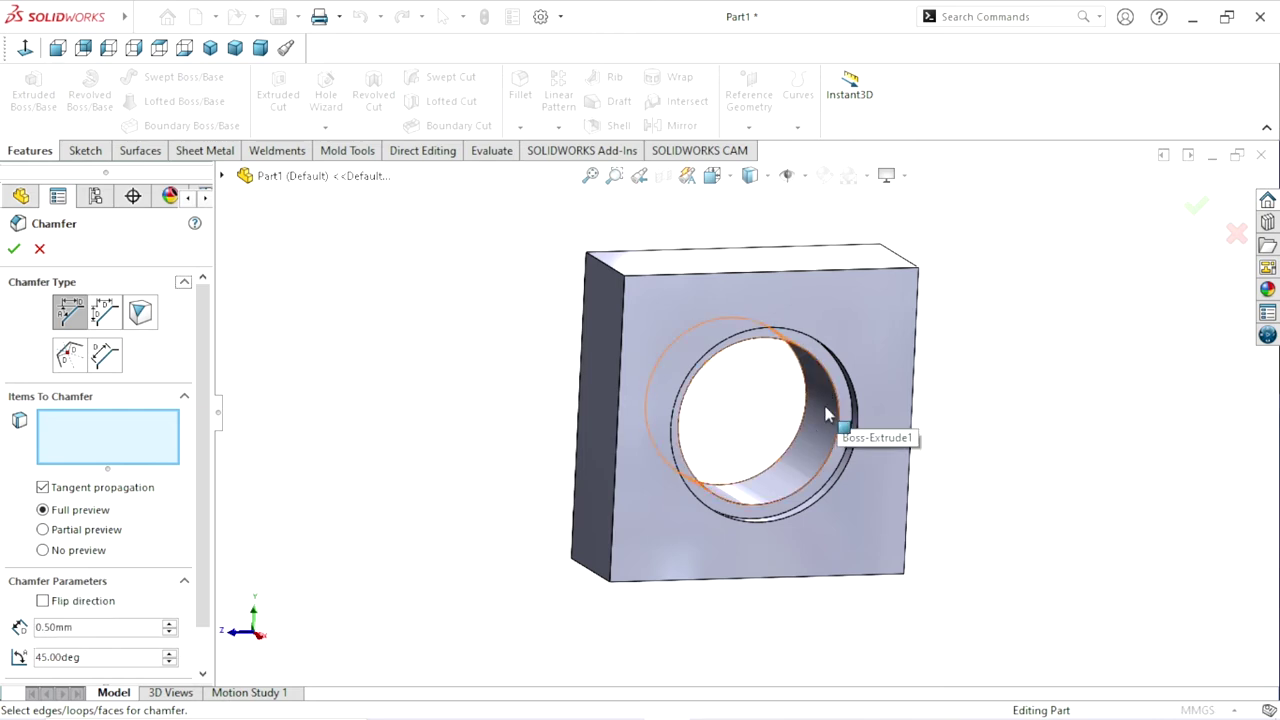
pyautogui.click(826, 416)
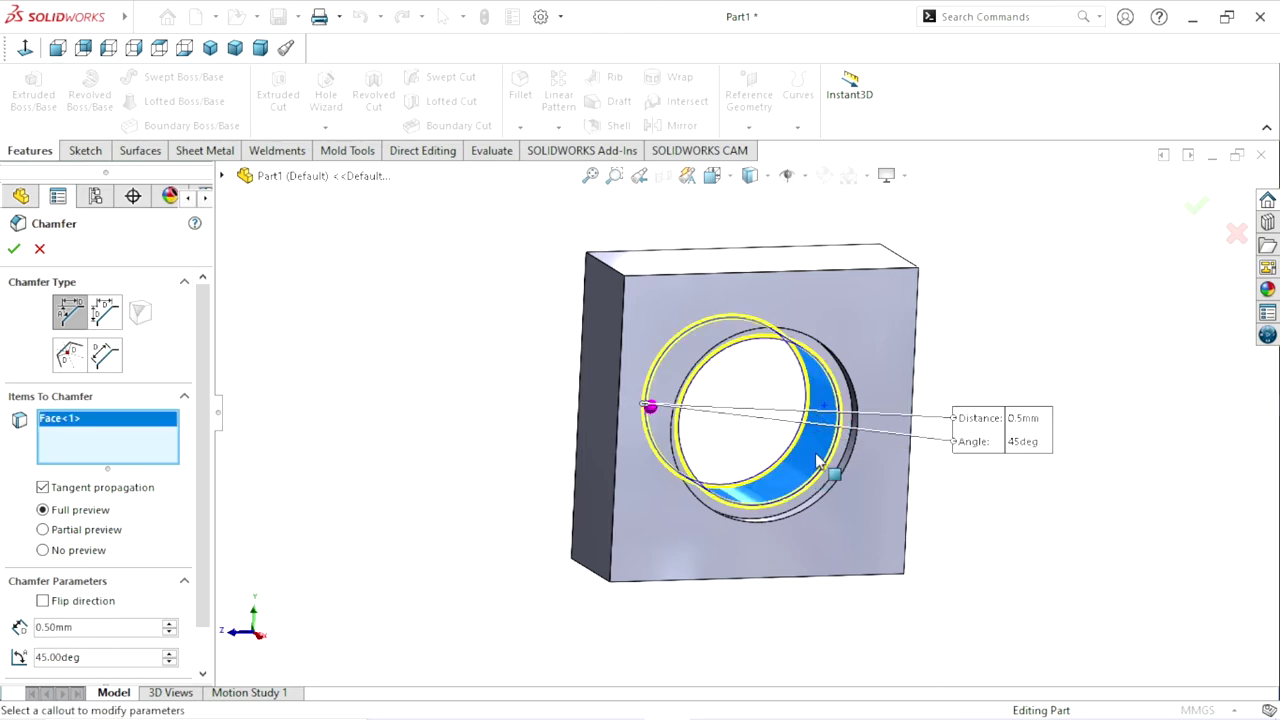
pyautogui.click(851, 379)
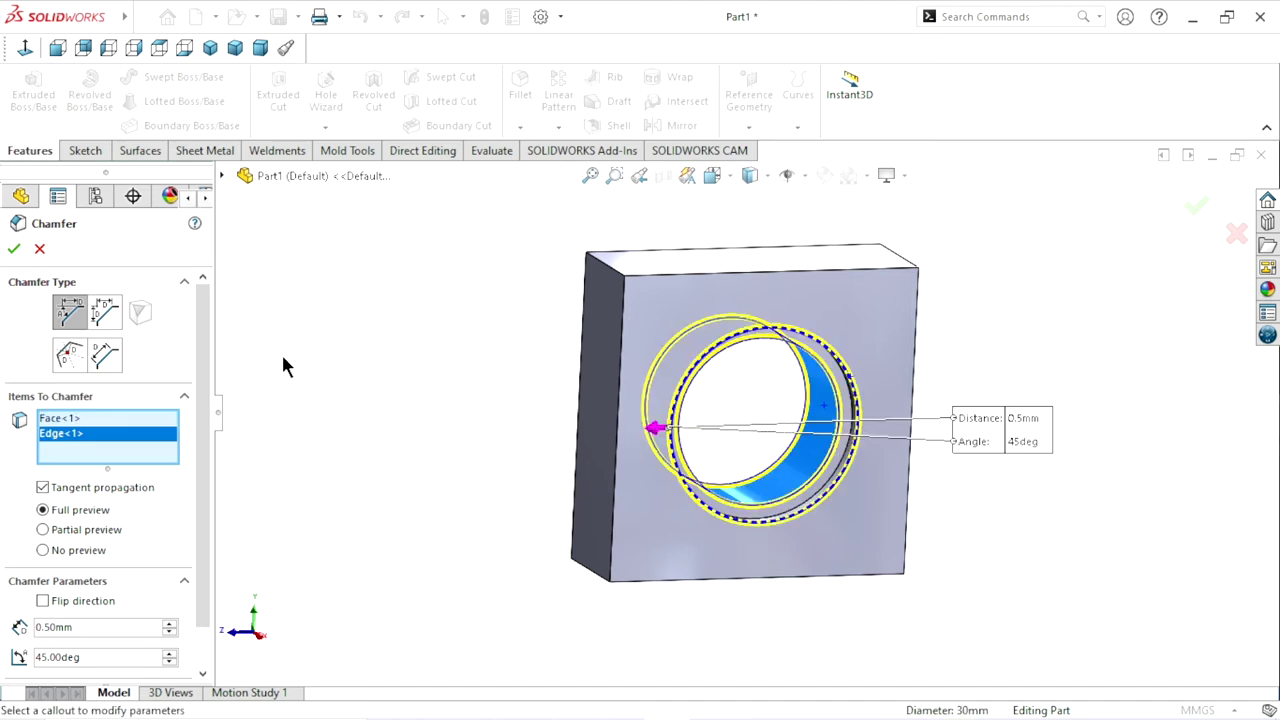
pyautogui.click(14, 250)
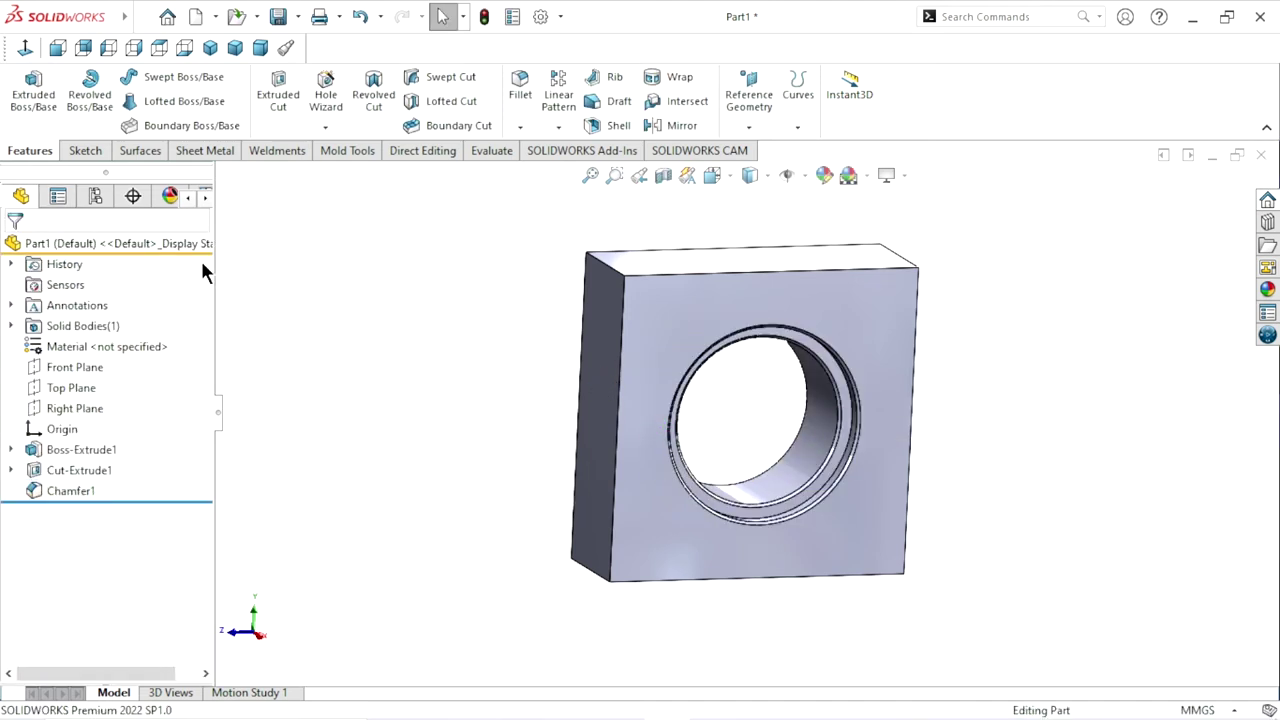
# Apply the Metal > Steel > carbon steel appearance to the plate and inspect it.
pyautogui.click(210, 48)
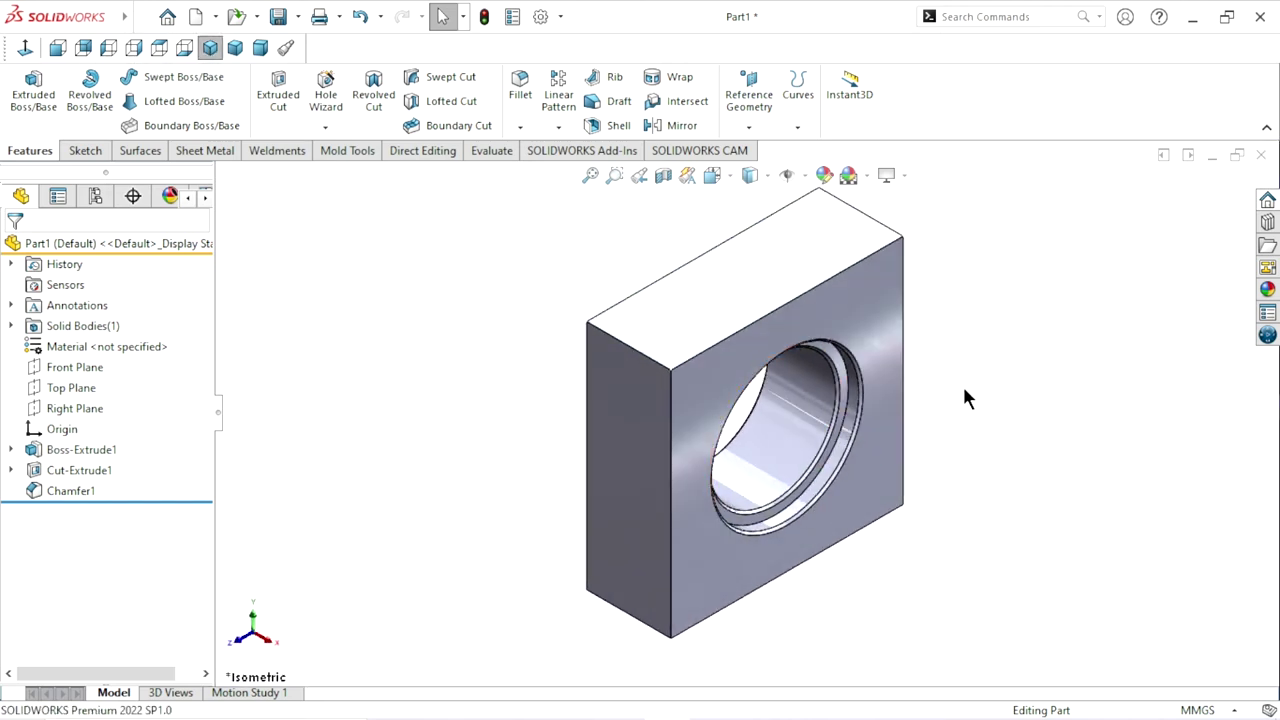
pyautogui.click(1265, 291)
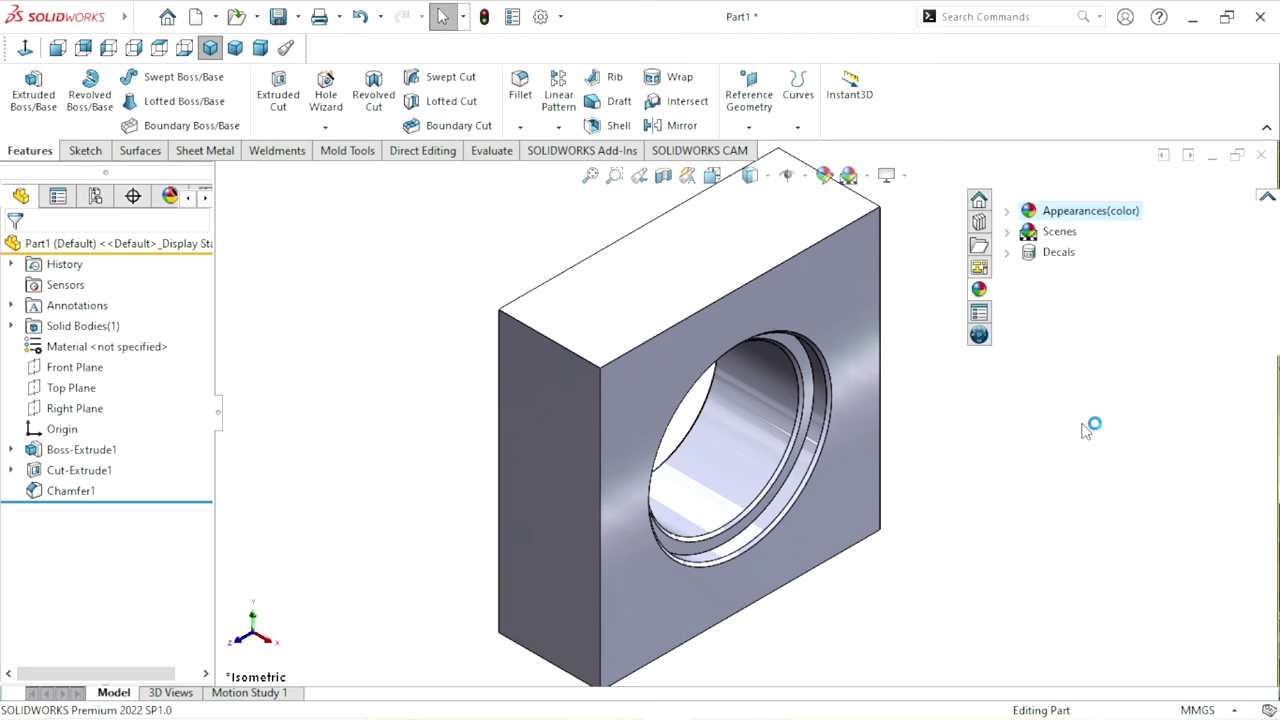
pyautogui.doubleClick(1056, 213)
pyautogui.click(1066, 255)
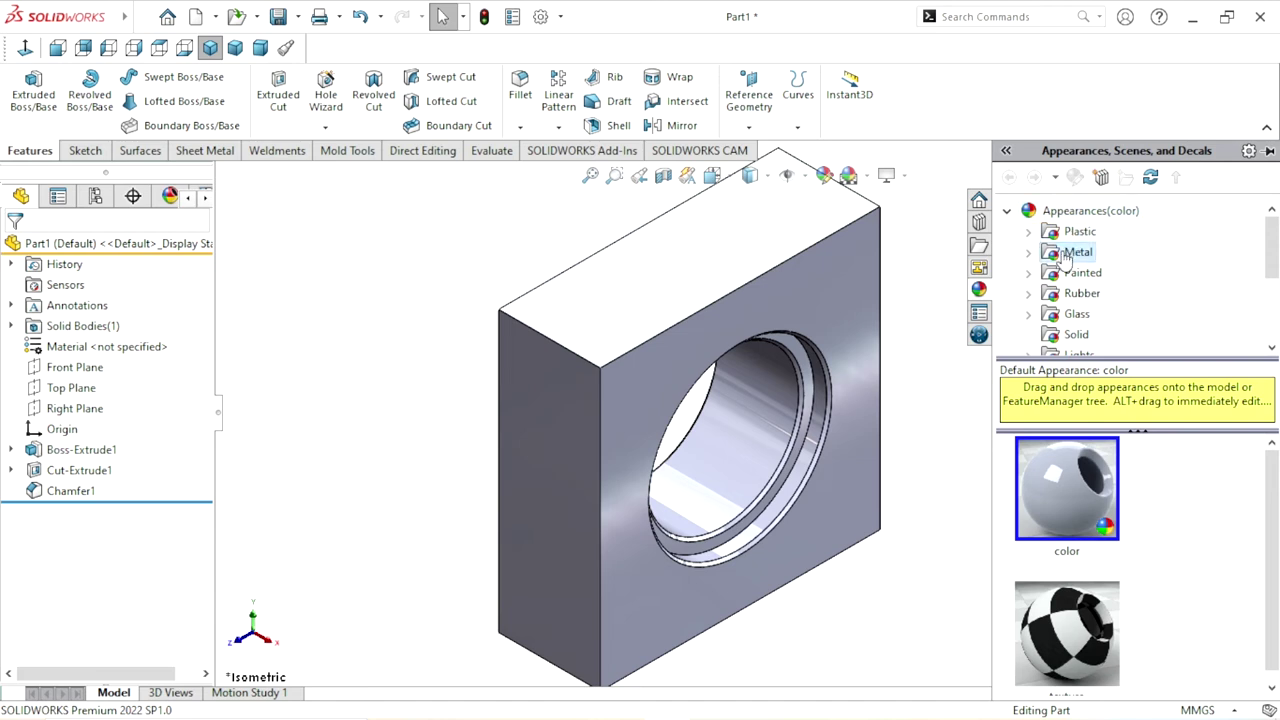
pyautogui.doubleClick(1066, 255)
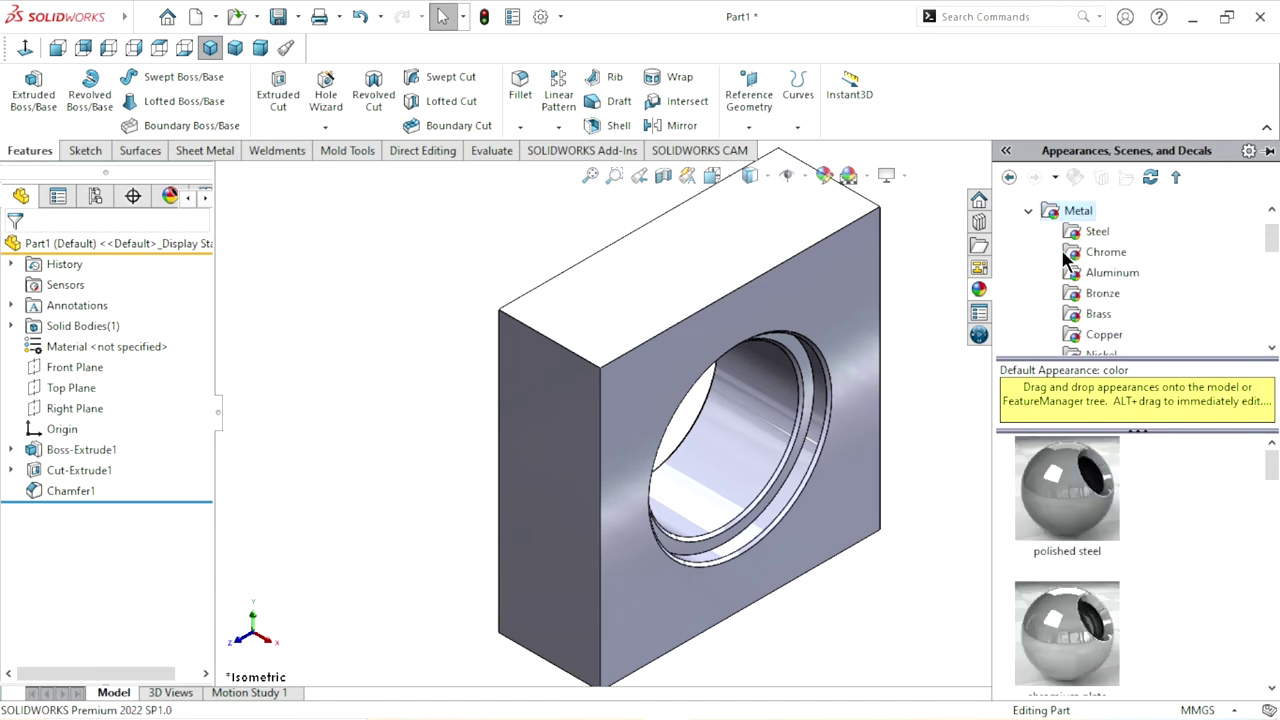
pyautogui.click(1098, 235)
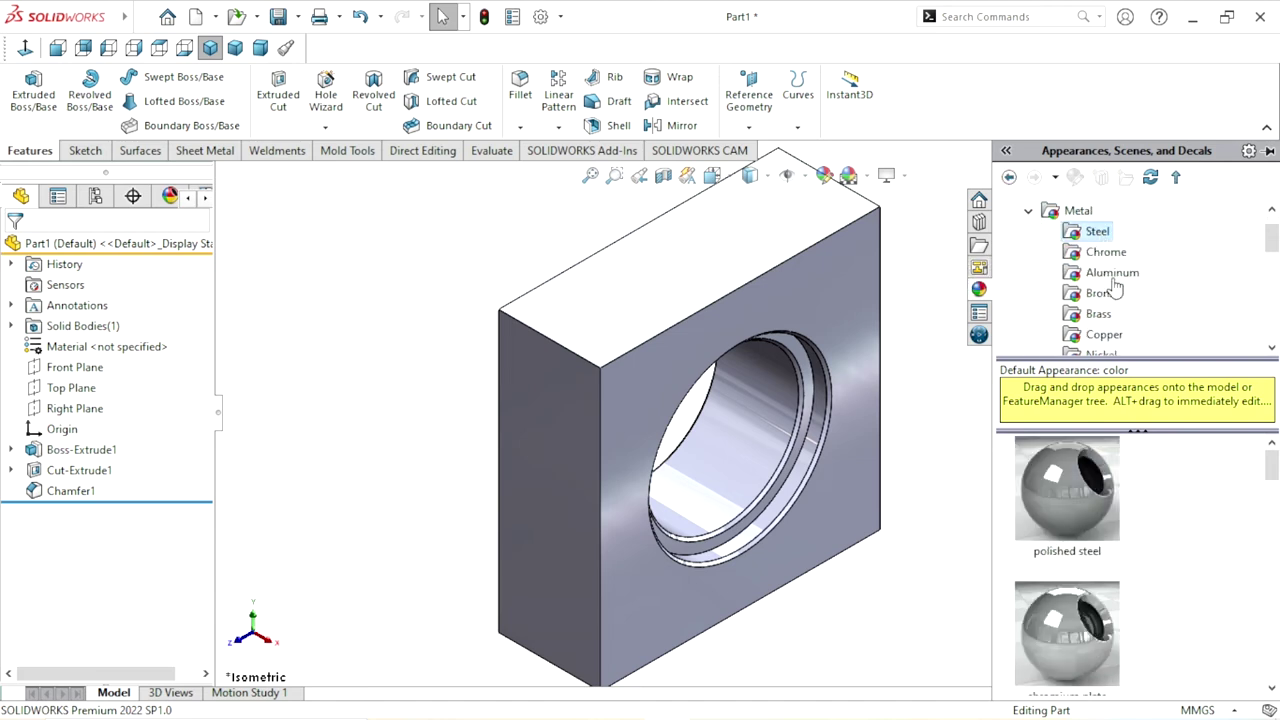
pyautogui.moveTo(1270, 478); pyautogui.dragTo(1247, 594)
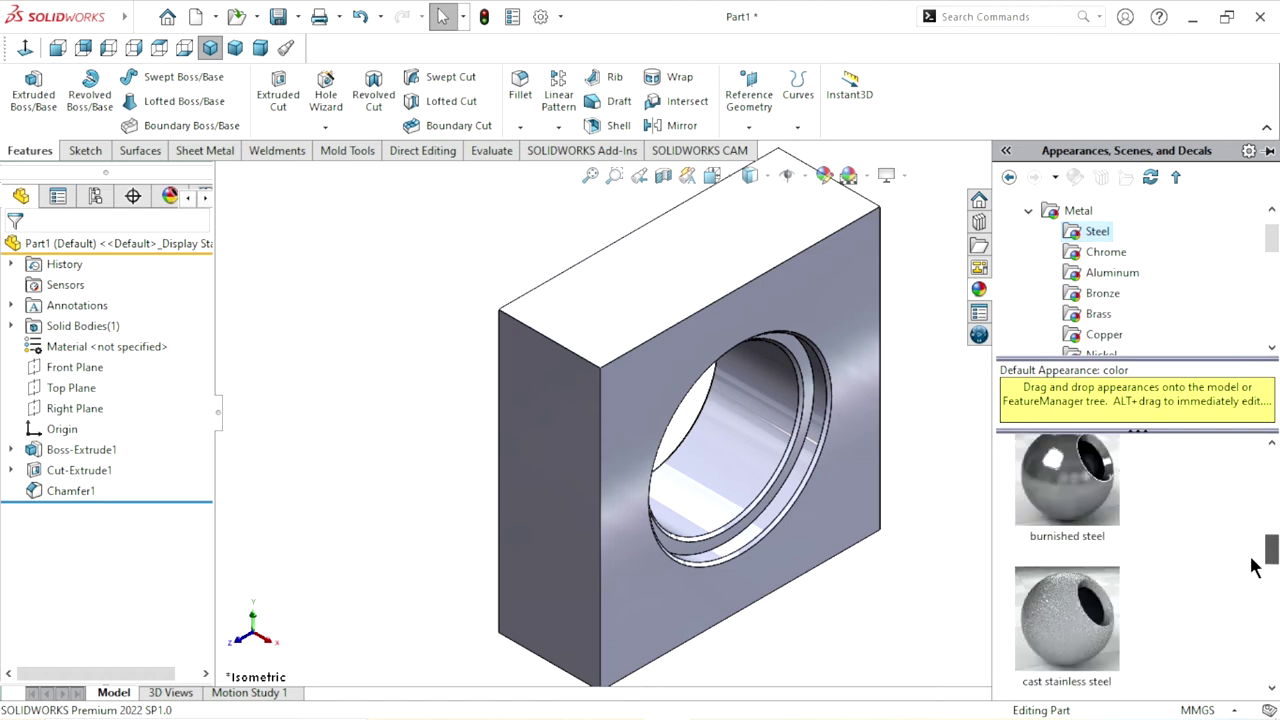
pyautogui.doubleClick(1040, 505)
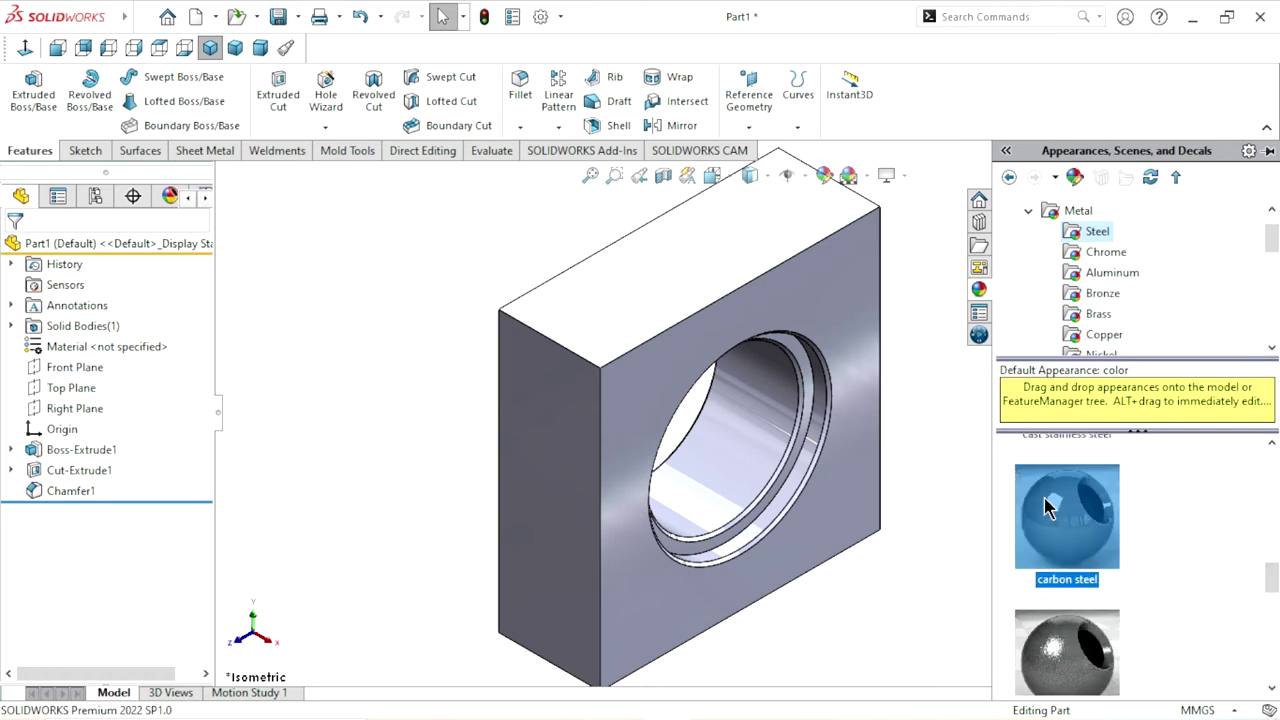
pyautogui.moveTo(931, 445); pyautogui.dragTo(652, 399, button='middle')
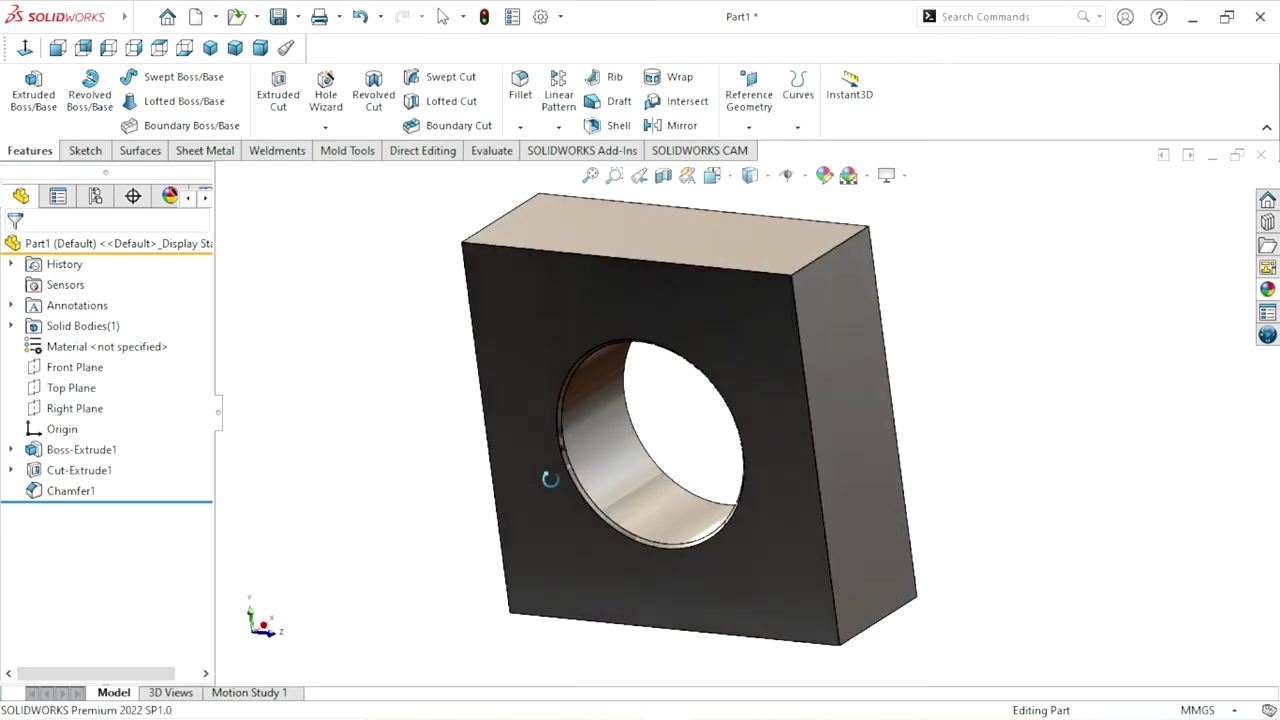
pyautogui.moveTo(652, 399); pyautogui.dragTo(940, 483, button='middle')
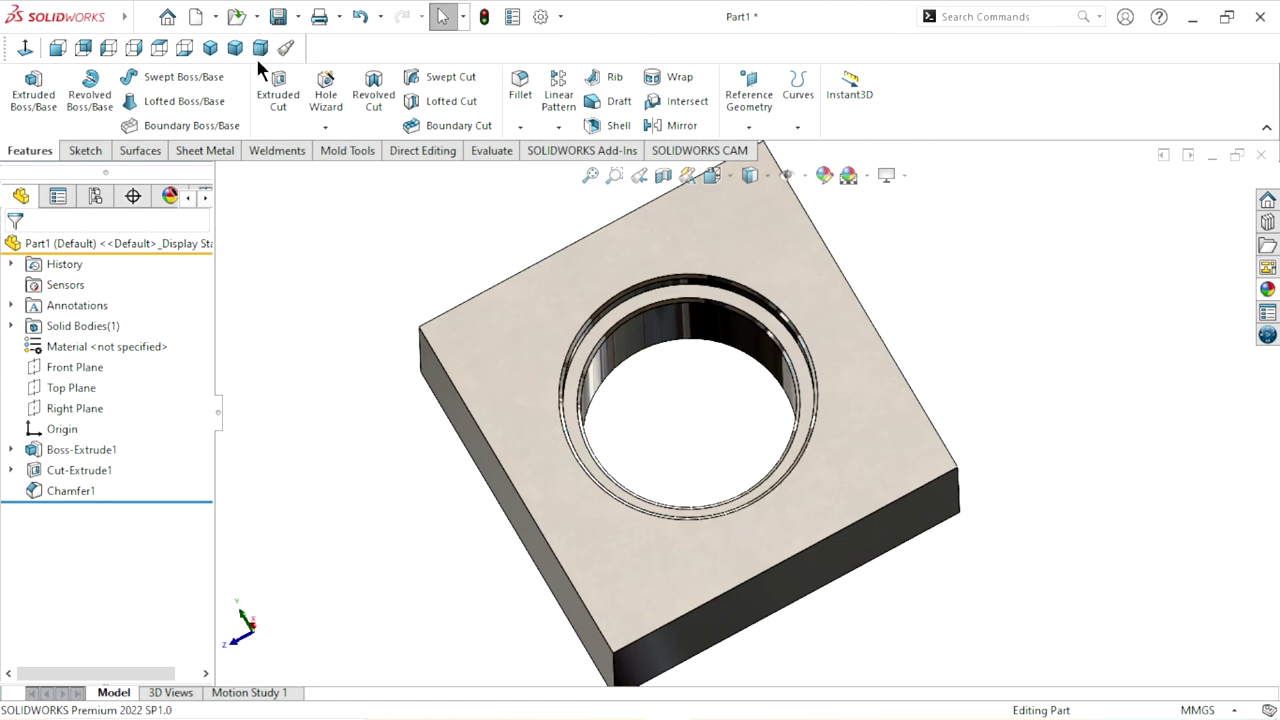
pyautogui.click(210, 48)
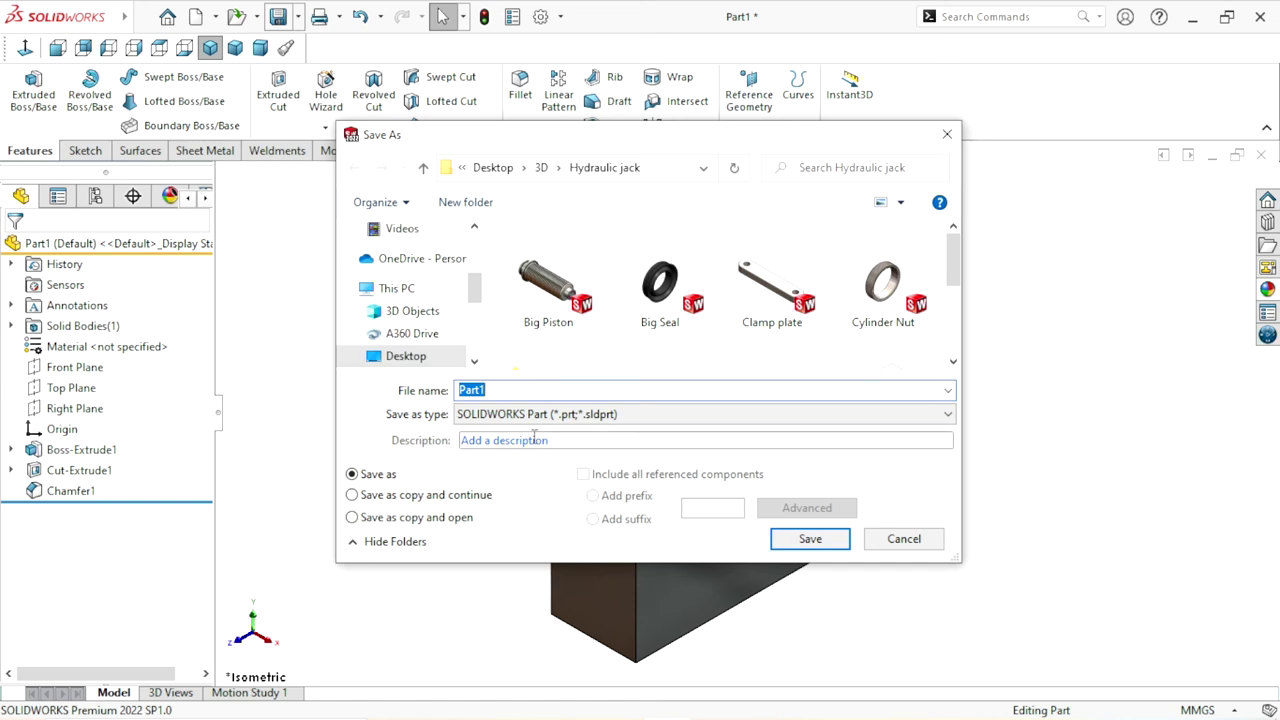
# Save the part as 'Piston plate' in the Desktop\3D\Jack folder.
pyautogui.click(424, 168)
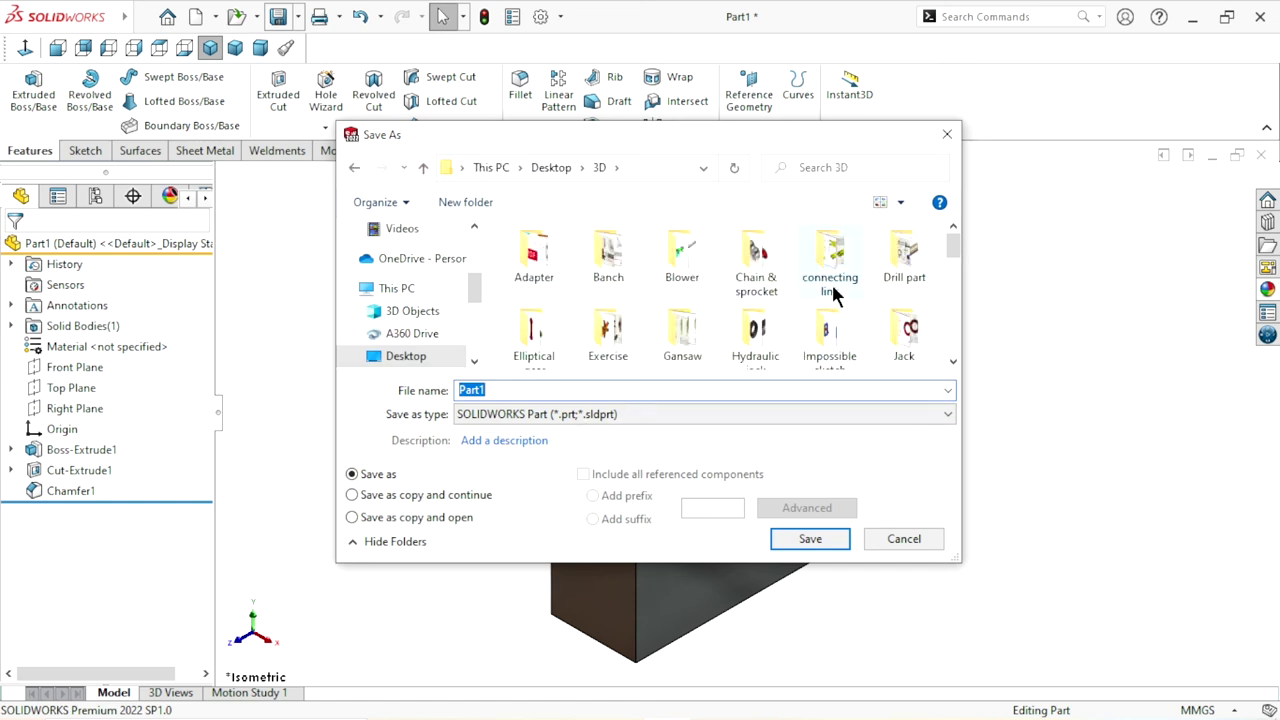
pyautogui.scroll(-1, 670, 316)
pyautogui.click(920, 337)
pyautogui.doubleClick(920, 337)
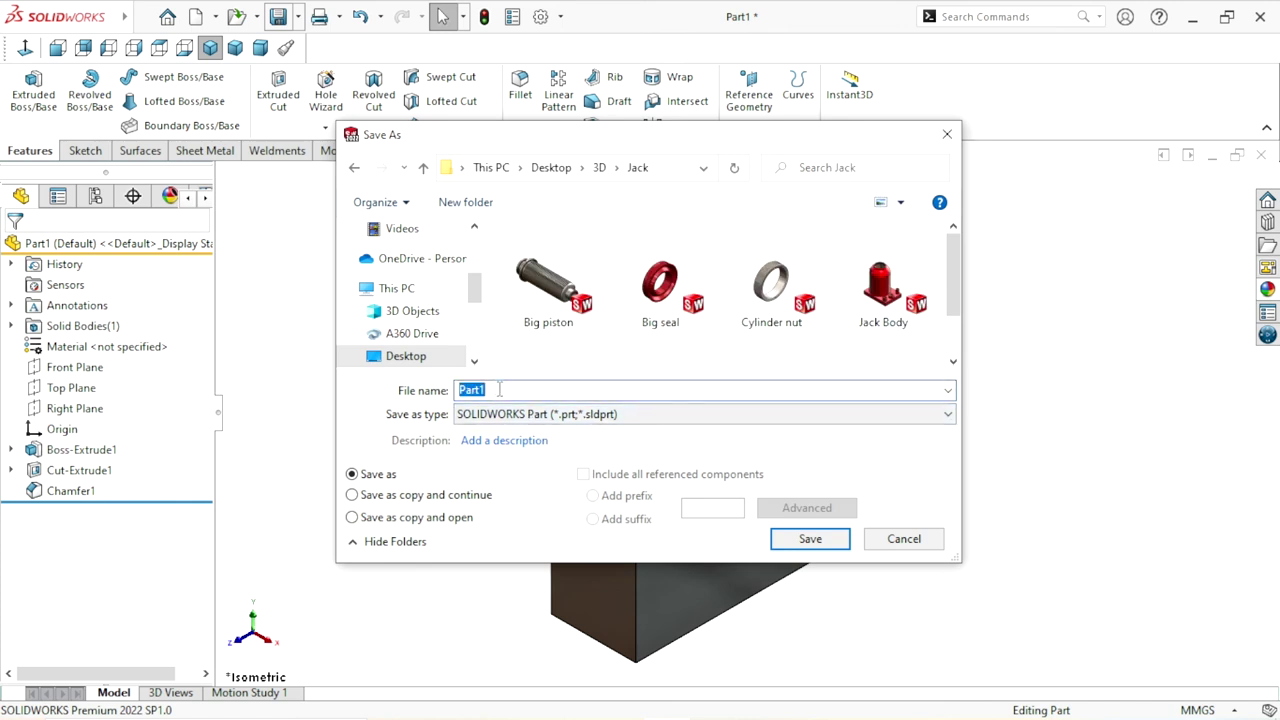
pyautogui.write('Pisto')
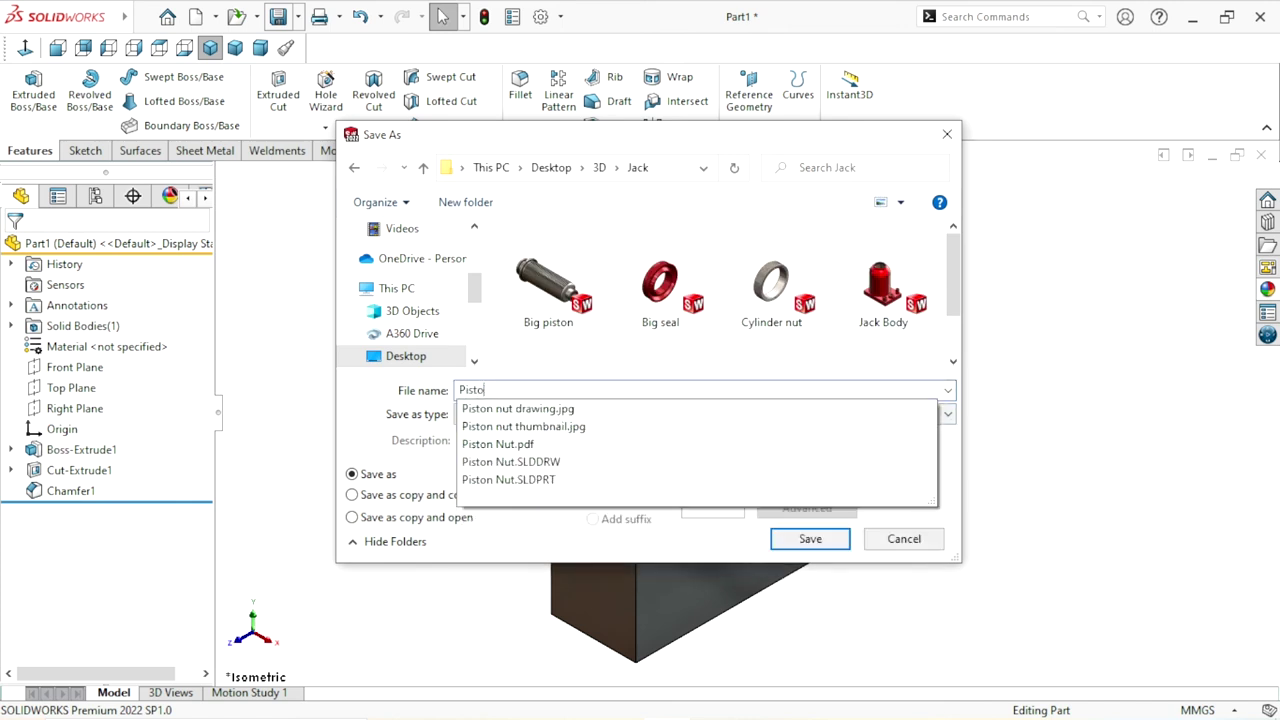
pyautogui.write('n plate')
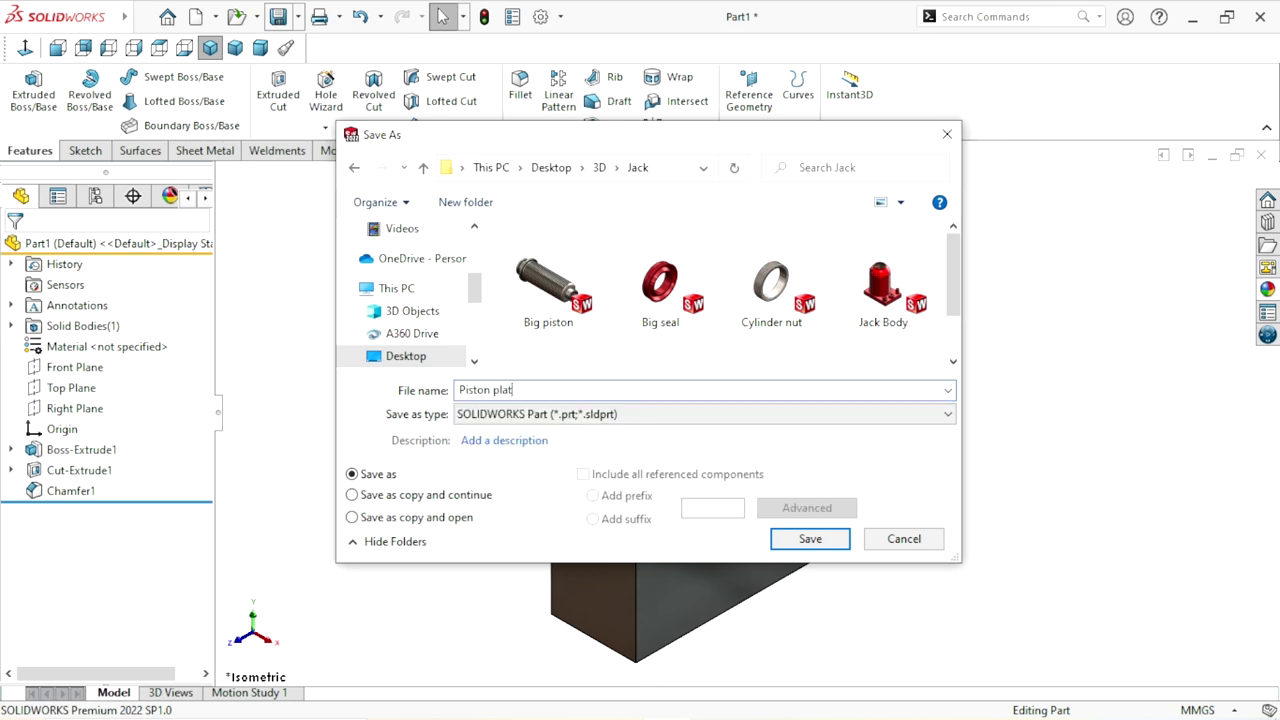
pyautogui.click(791, 541)
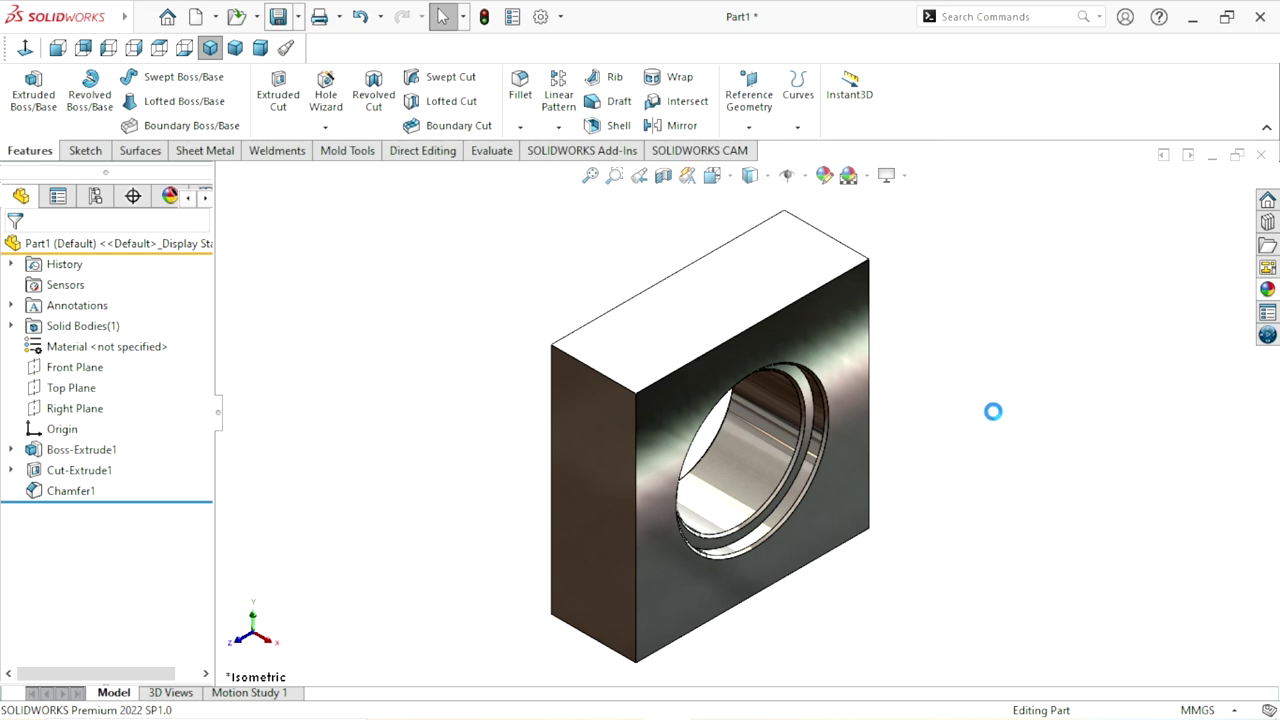